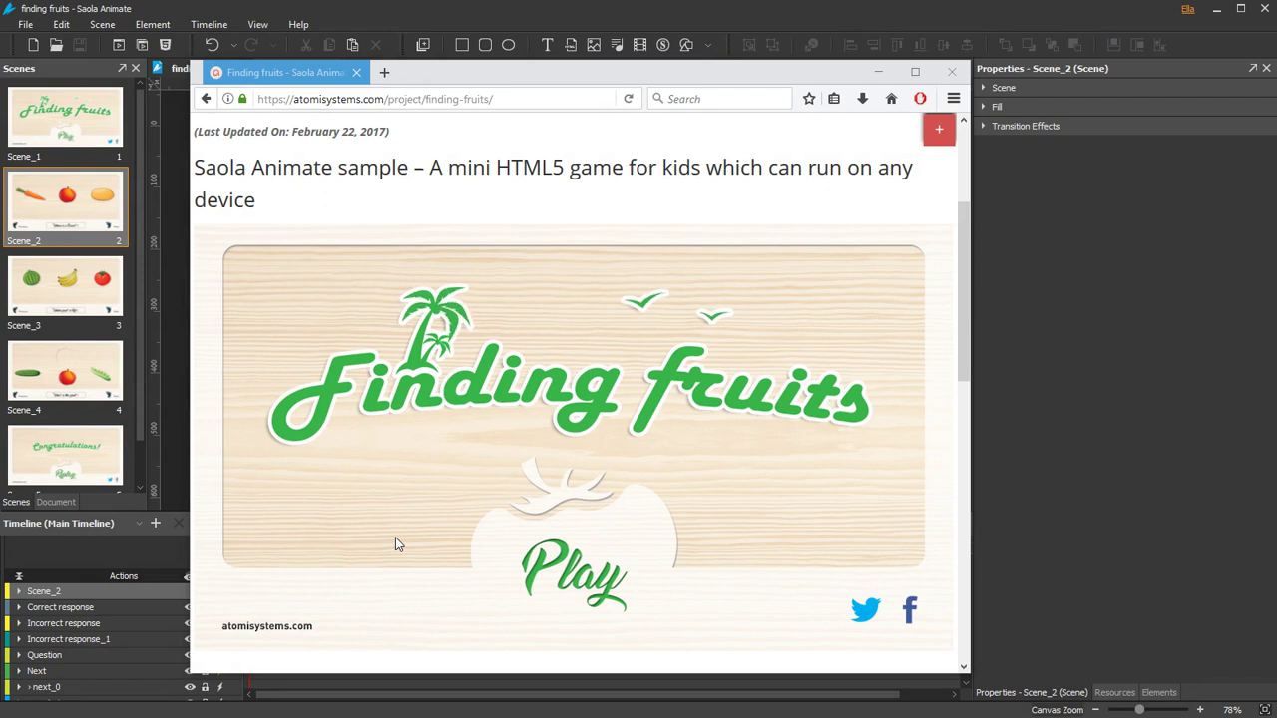
Play the Finding Fruits sample, testing potato and apricot for crosses and carrot for the tick
{"action": "left_click", "coordinate": [577, 574]}
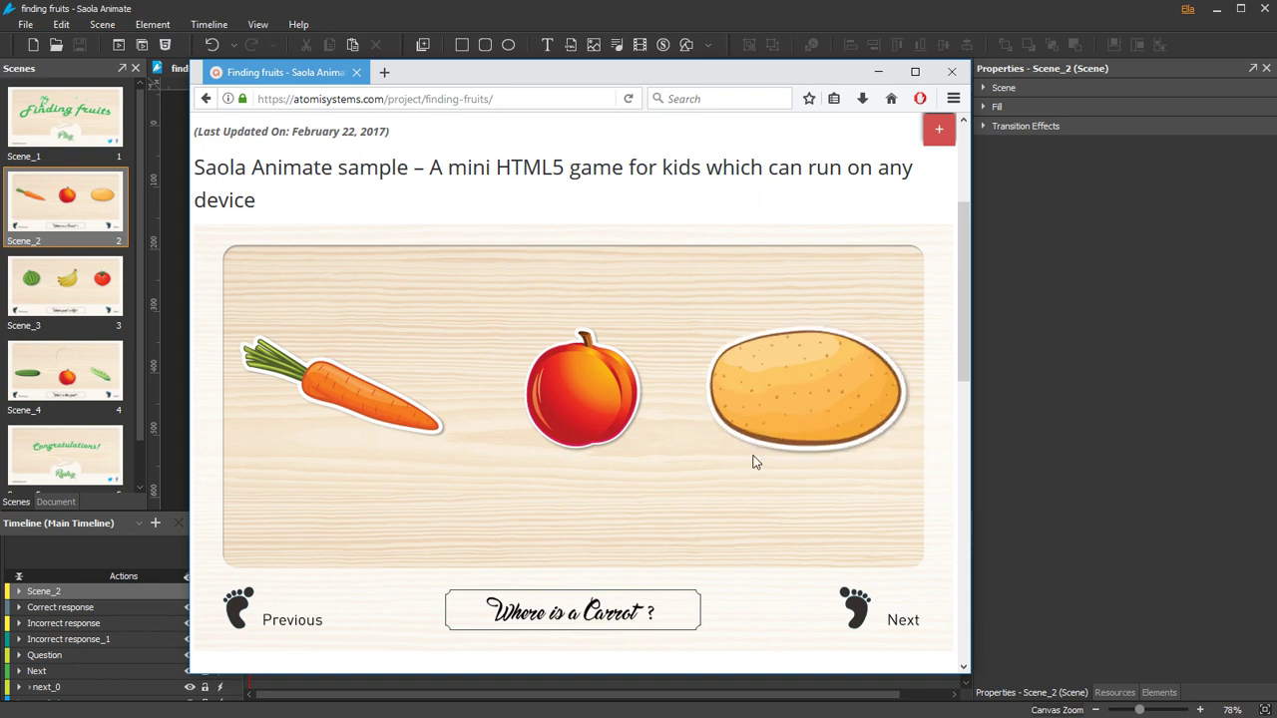
{"action": "left_click", "coordinate": [801, 420]}
{"action": "left_click", "coordinate": [604, 419]}
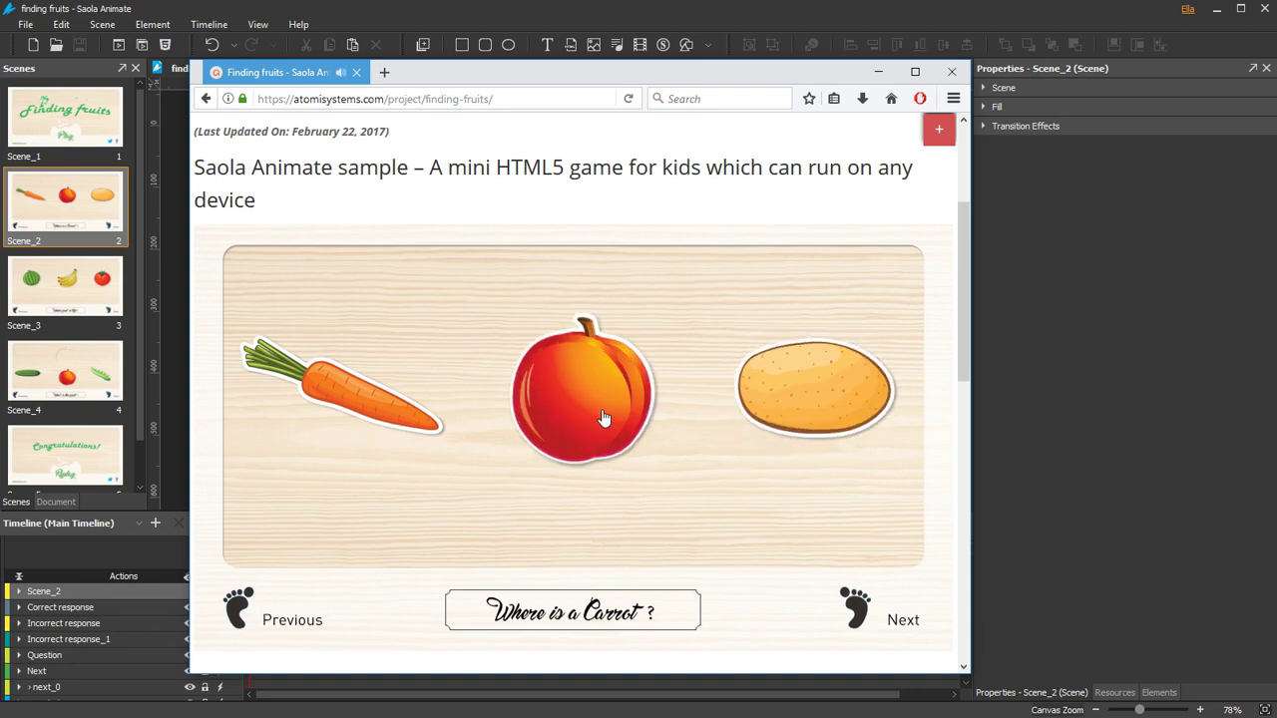
{"action": "left_click", "coordinate": [367, 412]}
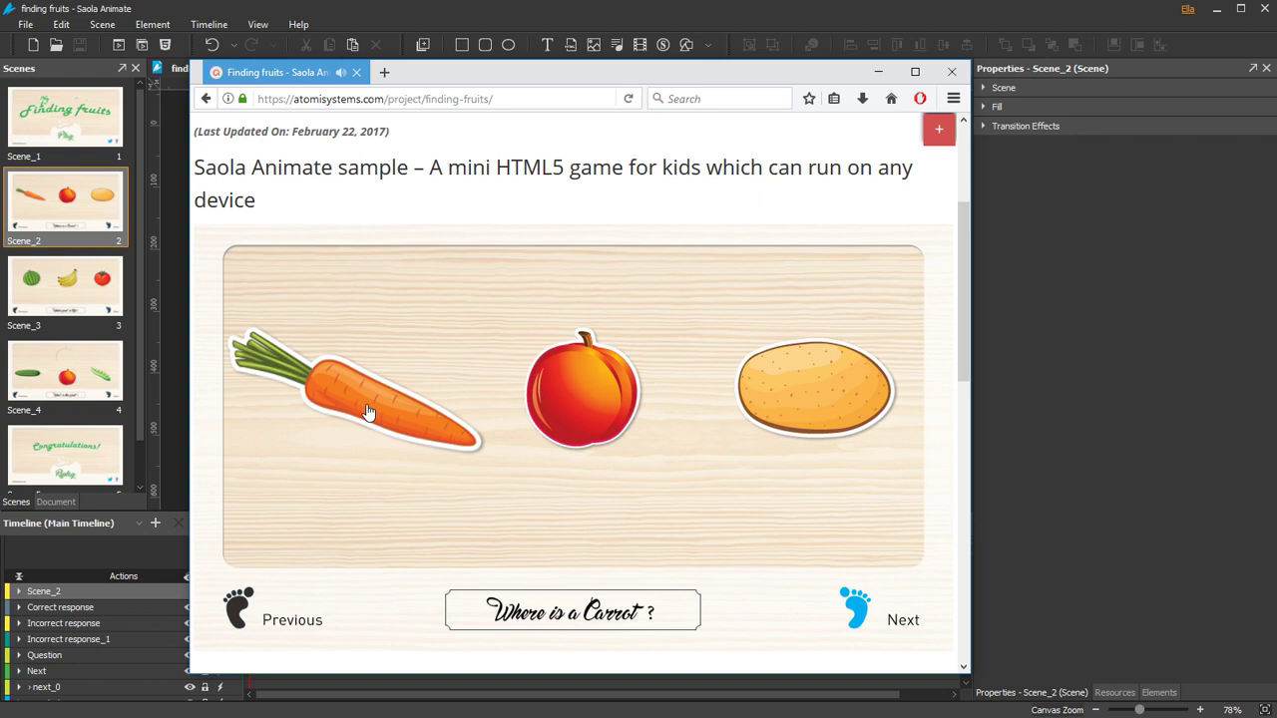
{"action": "left_click", "coordinate": [584, 392]}
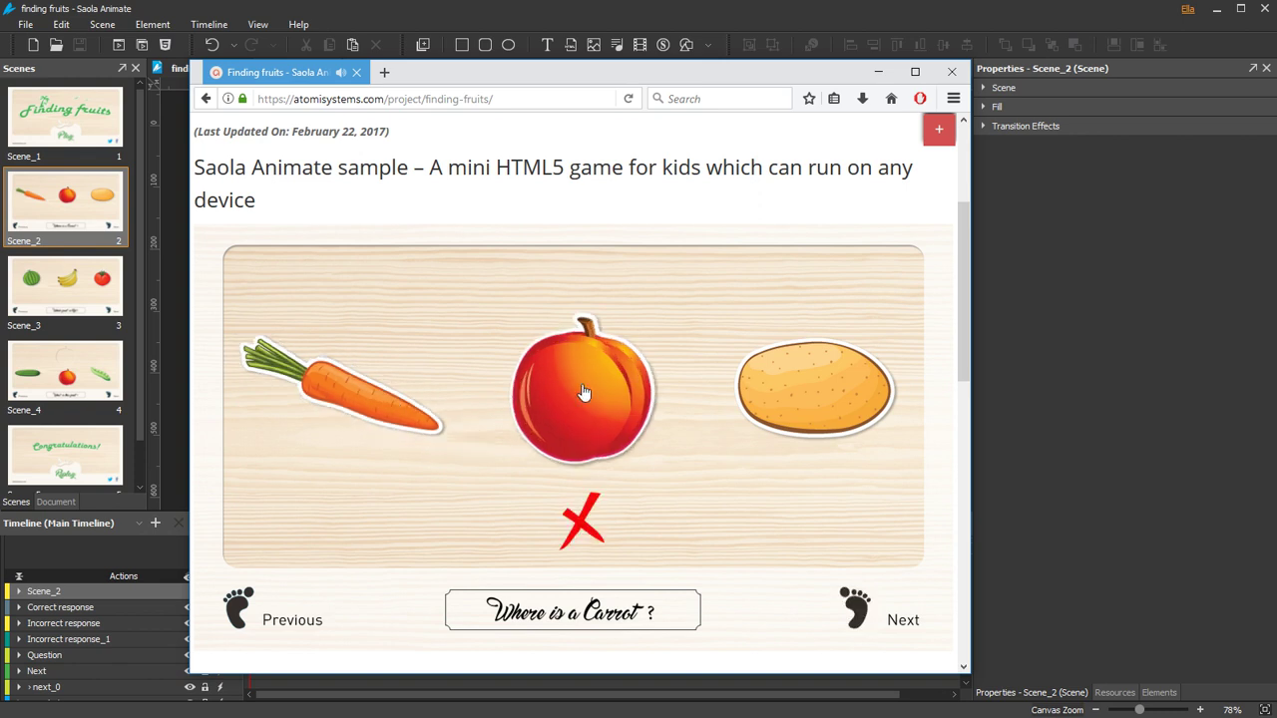
{"action": "left_click", "coordinate": [802, 392]}
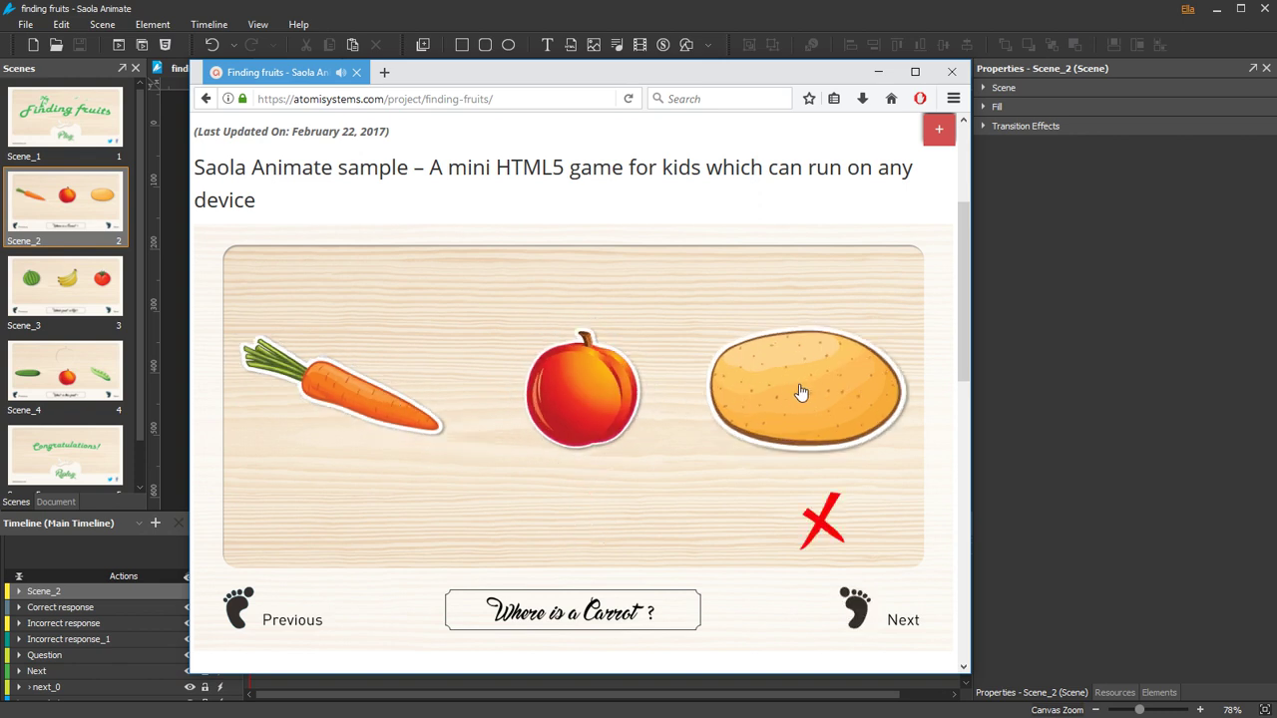
Inspect the Display settings of the sample's Correct and Incorrect response symbols
{"action": "left_click", "coordinate": [148, 556]}
{"action": "left_click", "coordinate": [116, 605]}
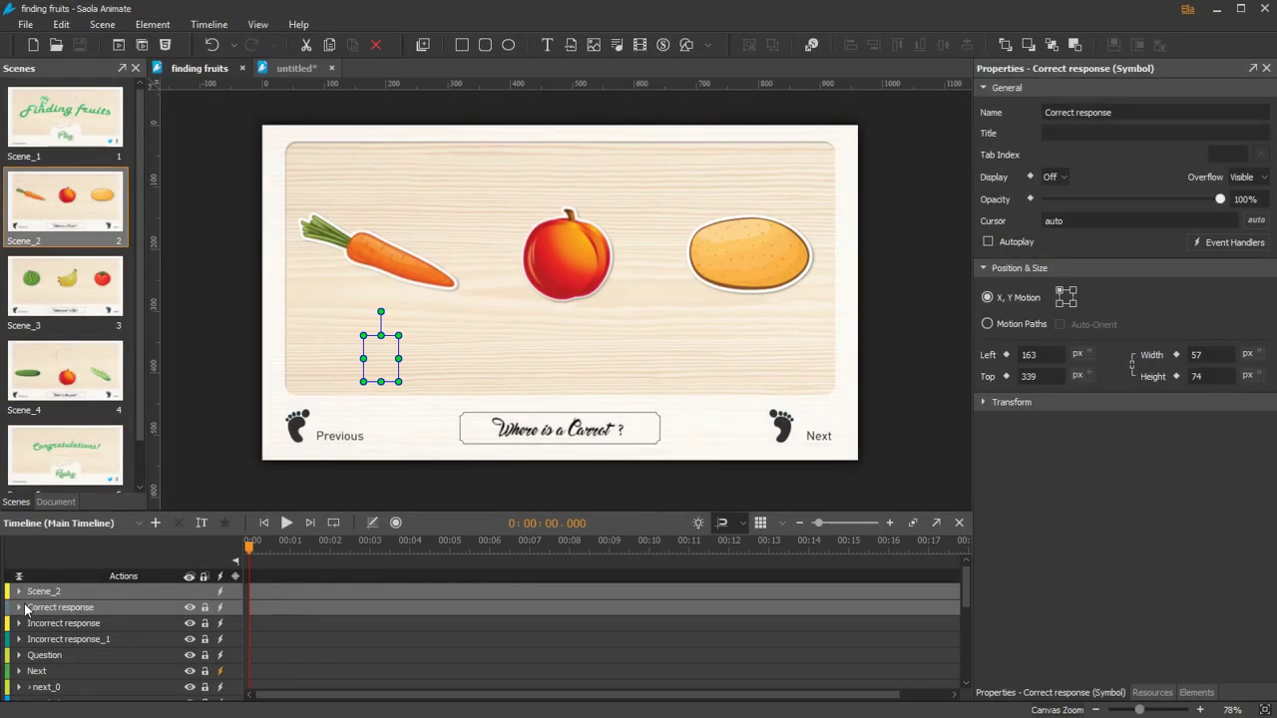
{"action": "left_click", "coordinate": [20, 608]}
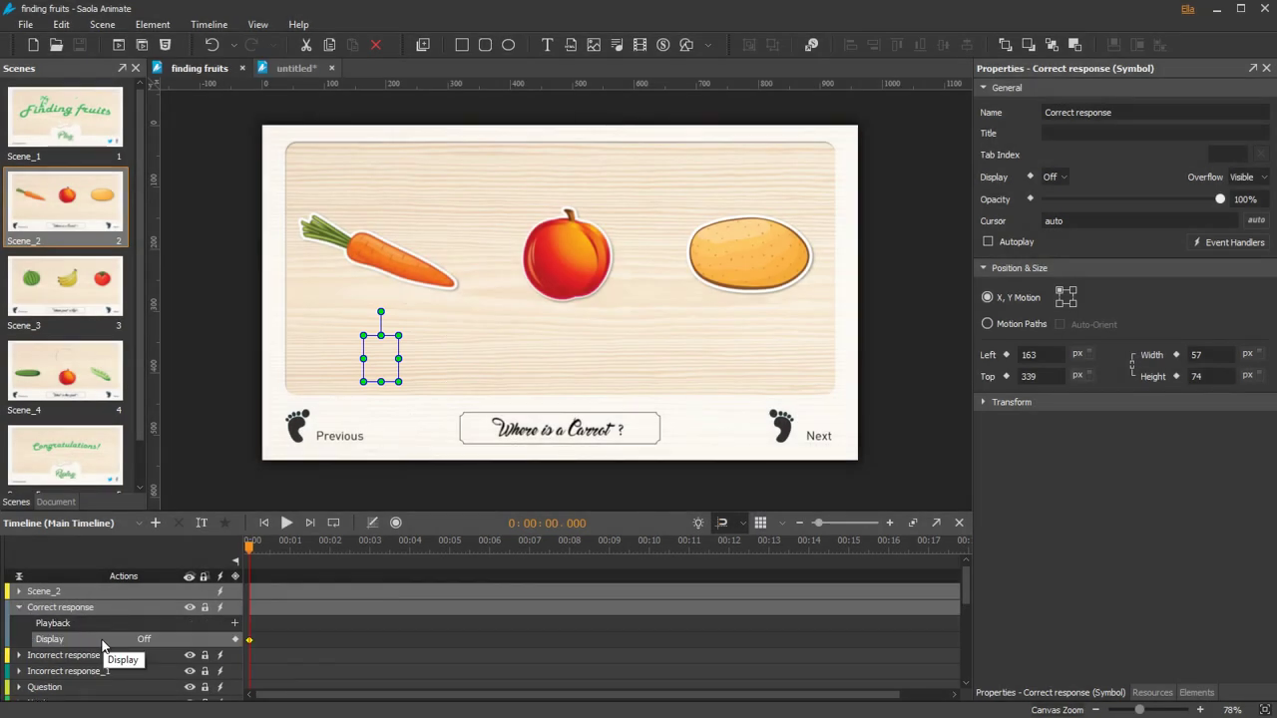
{"action": "left_click", "coordinate": [70, 654]}
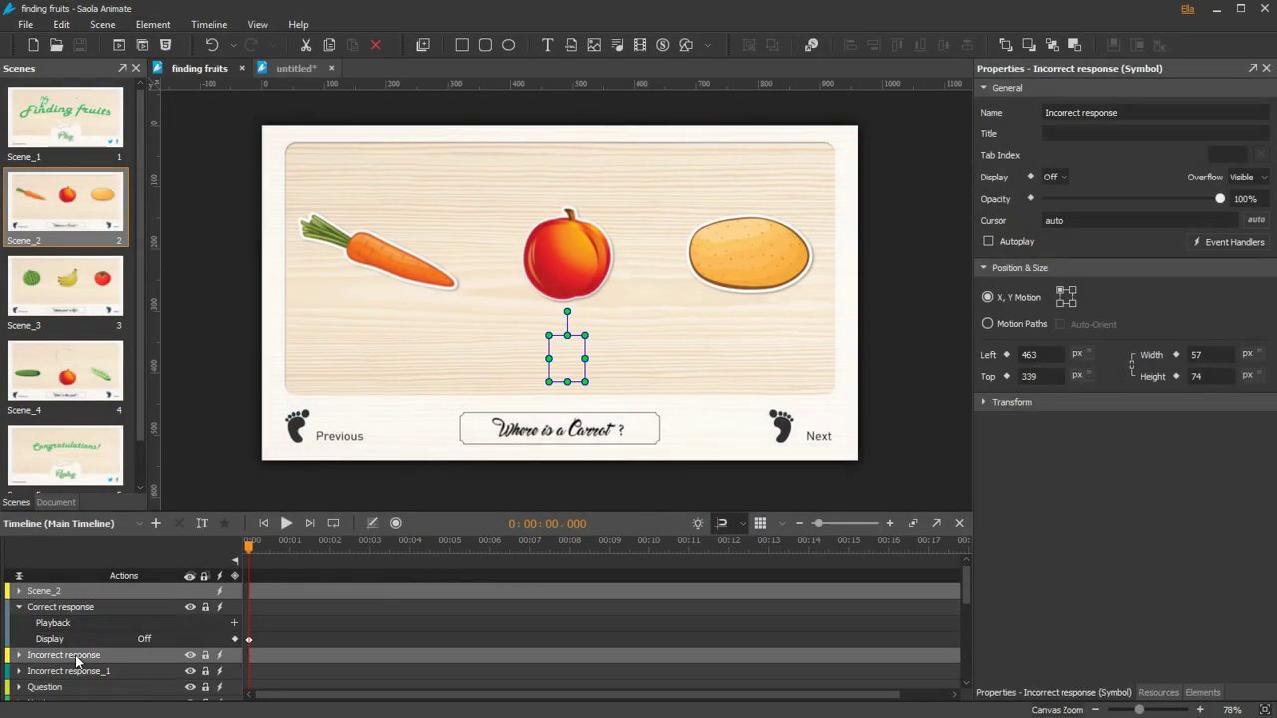
{"action": "left_click", "coordinate": [19, 656]}
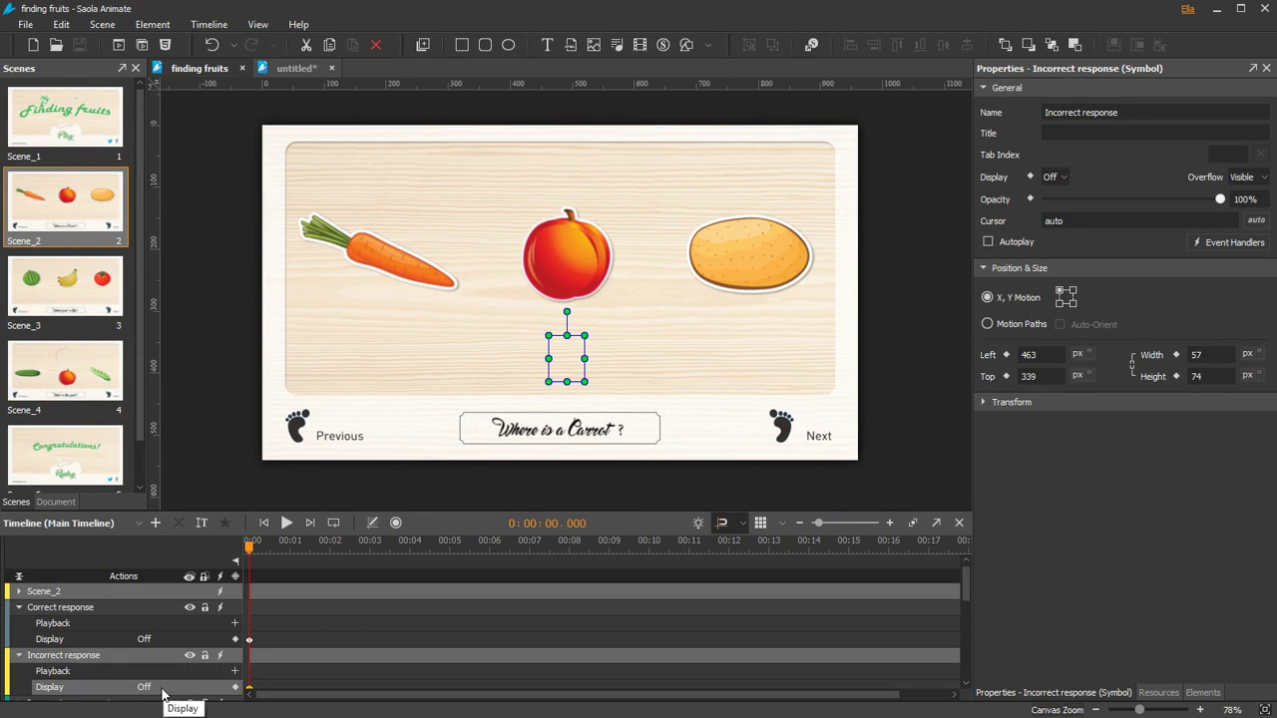
Review the apricot's click event handlers, then switch to the untitled project
{"action": "right_click", "coordinate": [564, 268]}
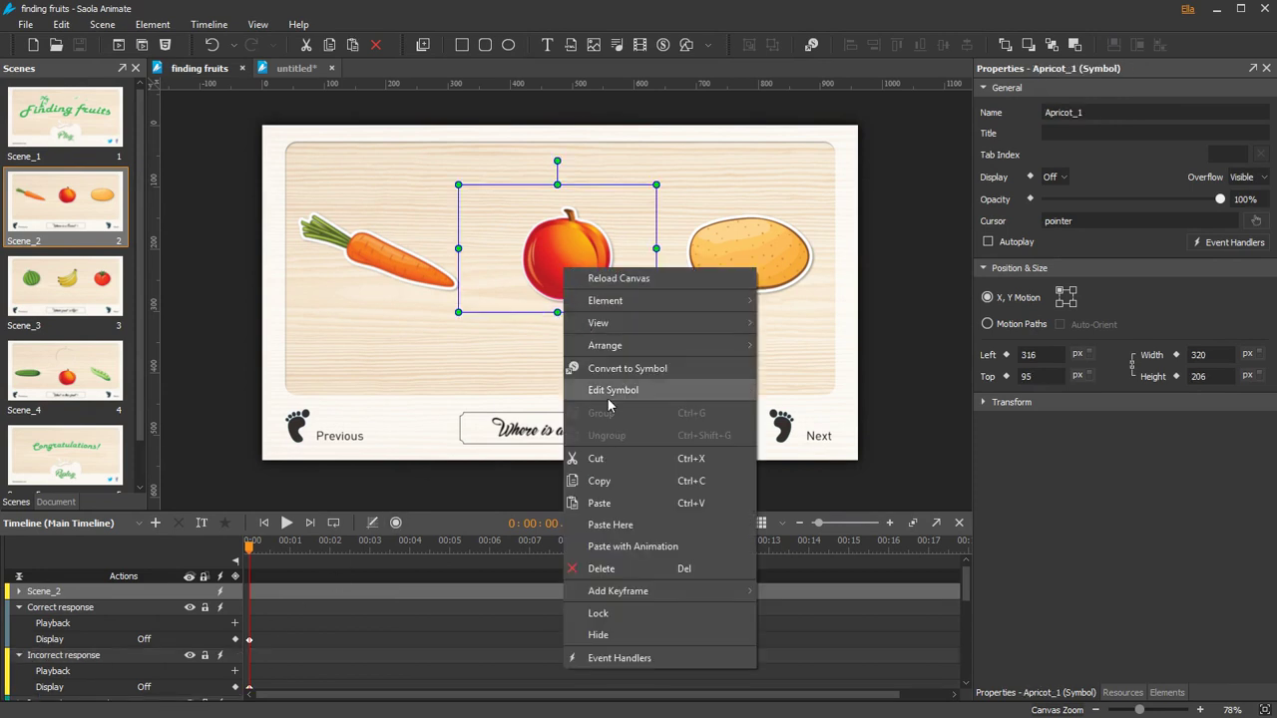
{"action": "left_click", "coordinate": [621, 656]}
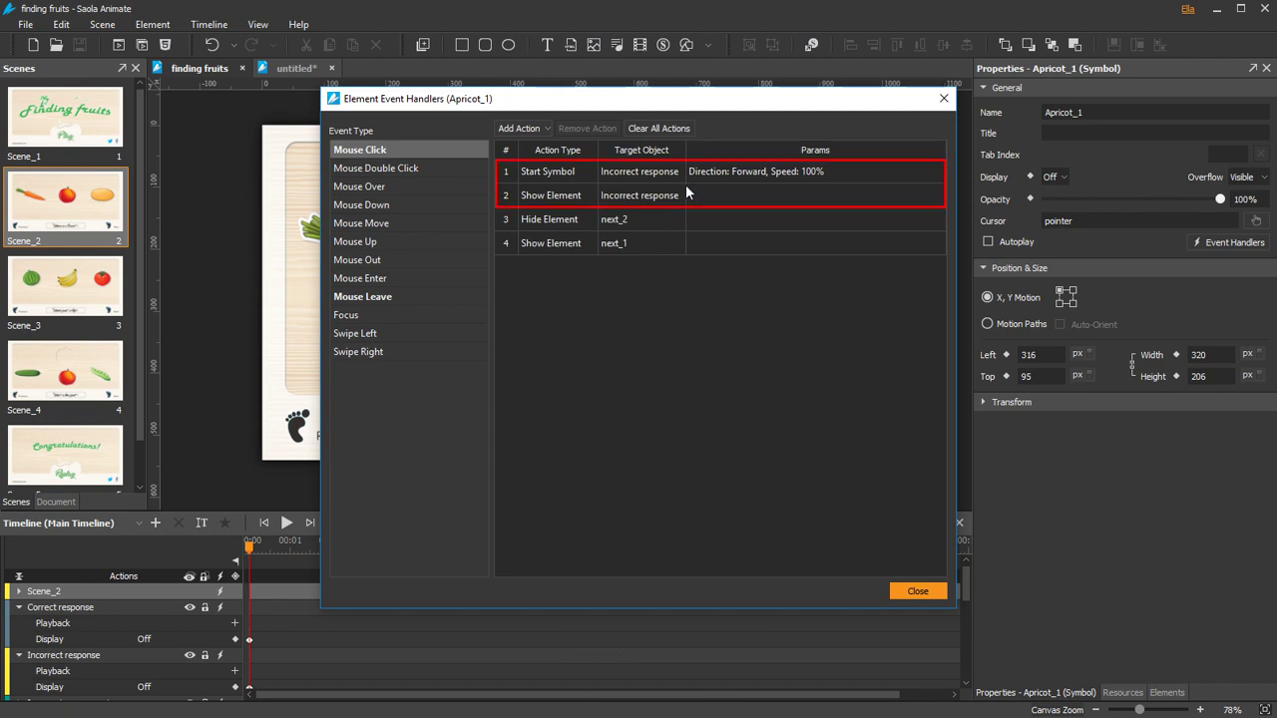
{"action": "left_click", "coordinate": [942, 104]}
{"action": "left_click", "coordinate": [299, 71]}
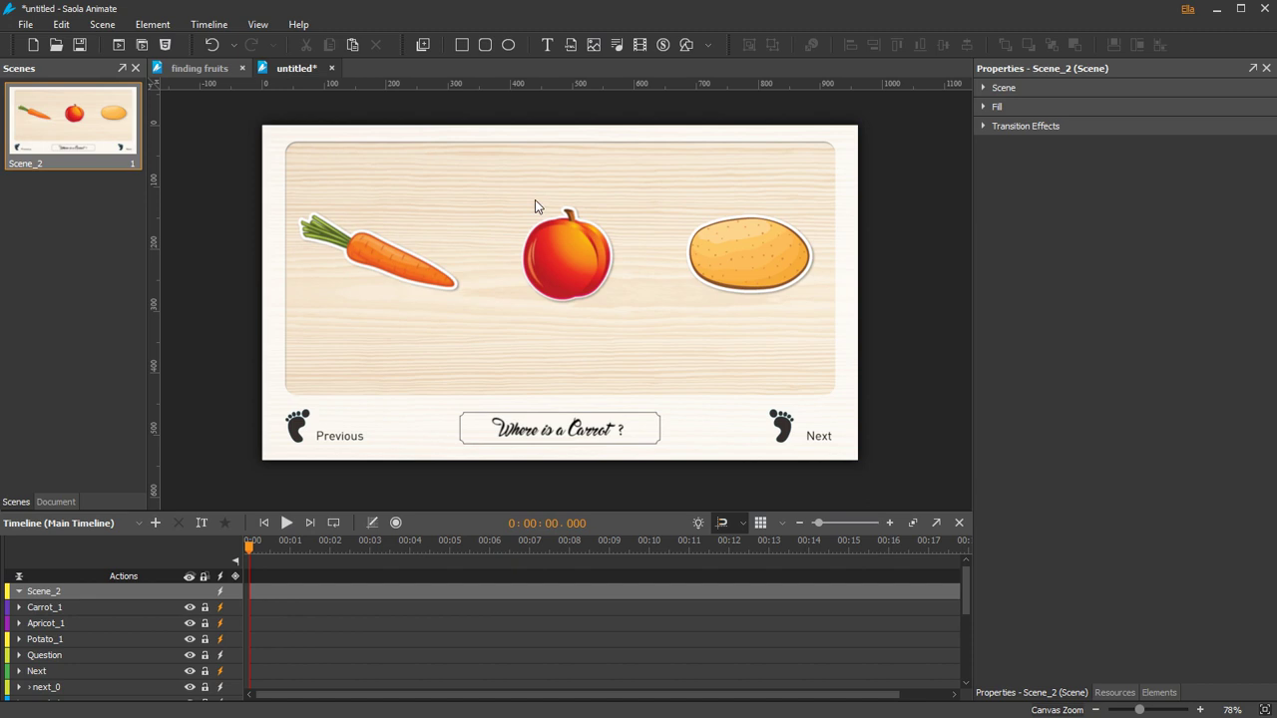
Drag the tick image below the carrot and the cross below the apricot, aligned level
{"action": "left_click", "coordinate": [1098, 693]}
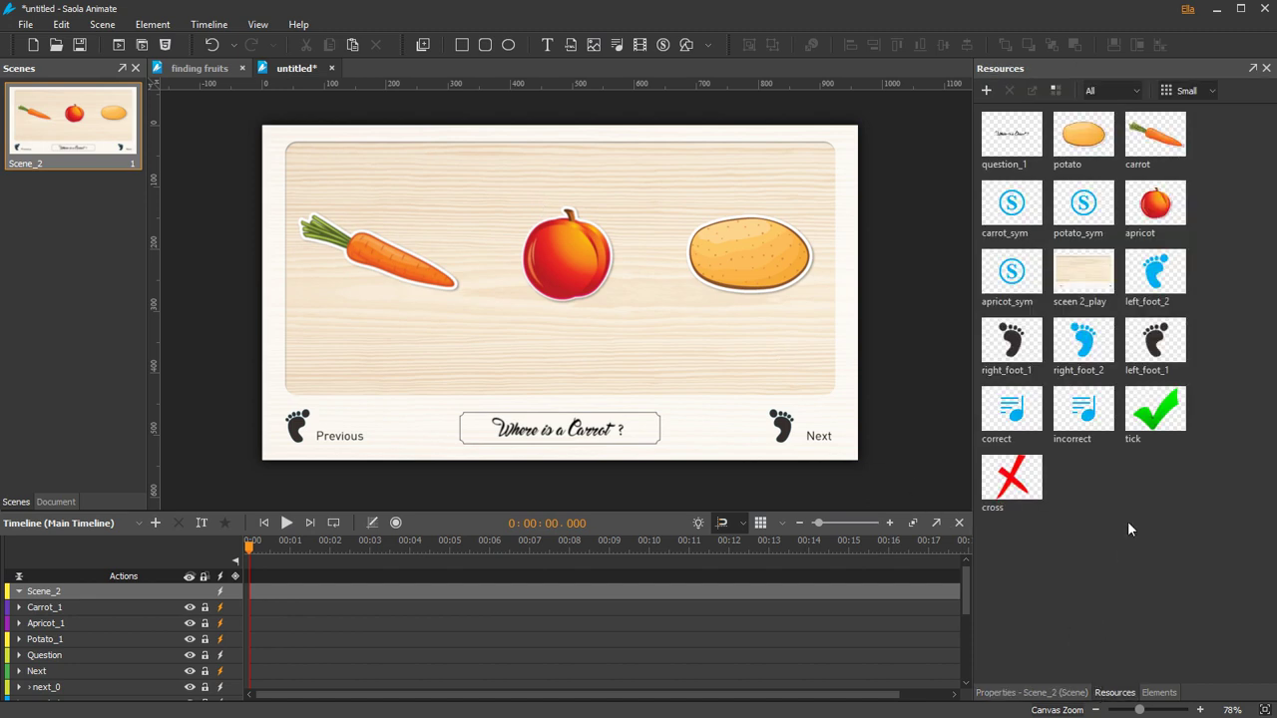
{"action": "left_click_drag", "start_coordinate": [1155, 409], "coordinate": [409, 397]}
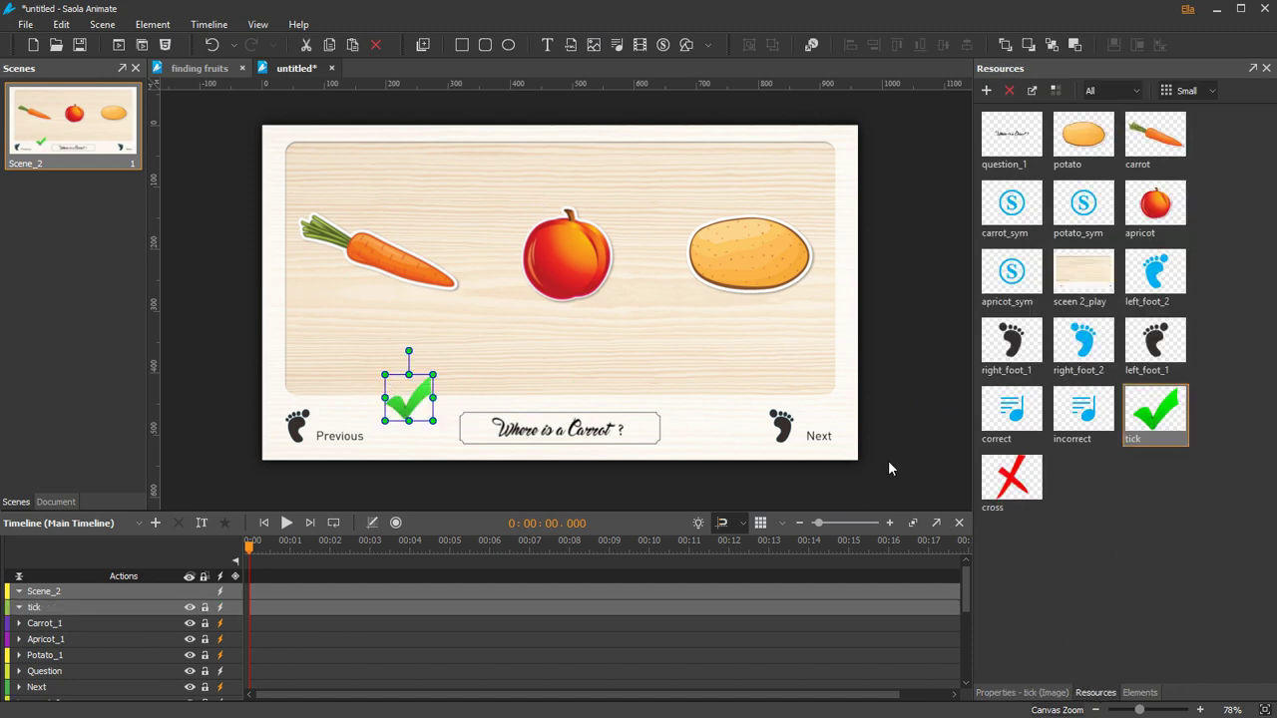
{"action": "left_click_drag", "start_coordinate": [1012, 479], "coordinate": [573, 371]}
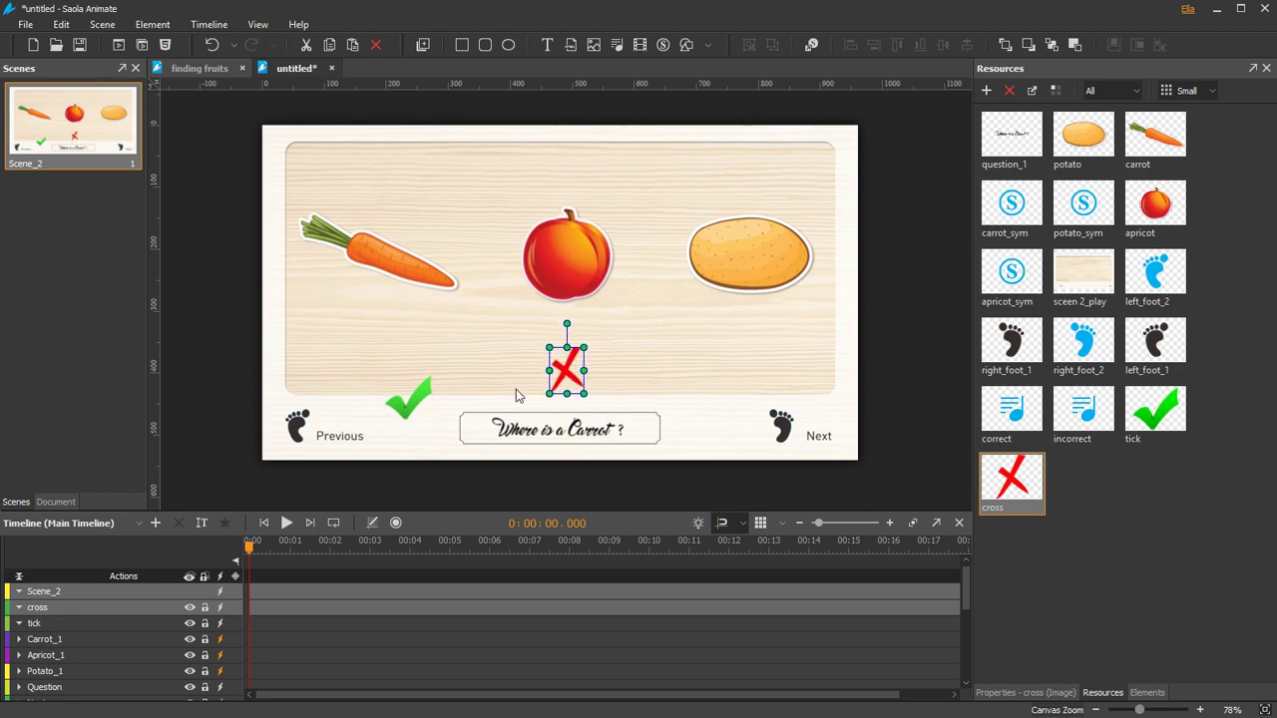
{"action": "left_click_drag", "start_coordinate": [411, 403], "coordinate": [399, 375]}
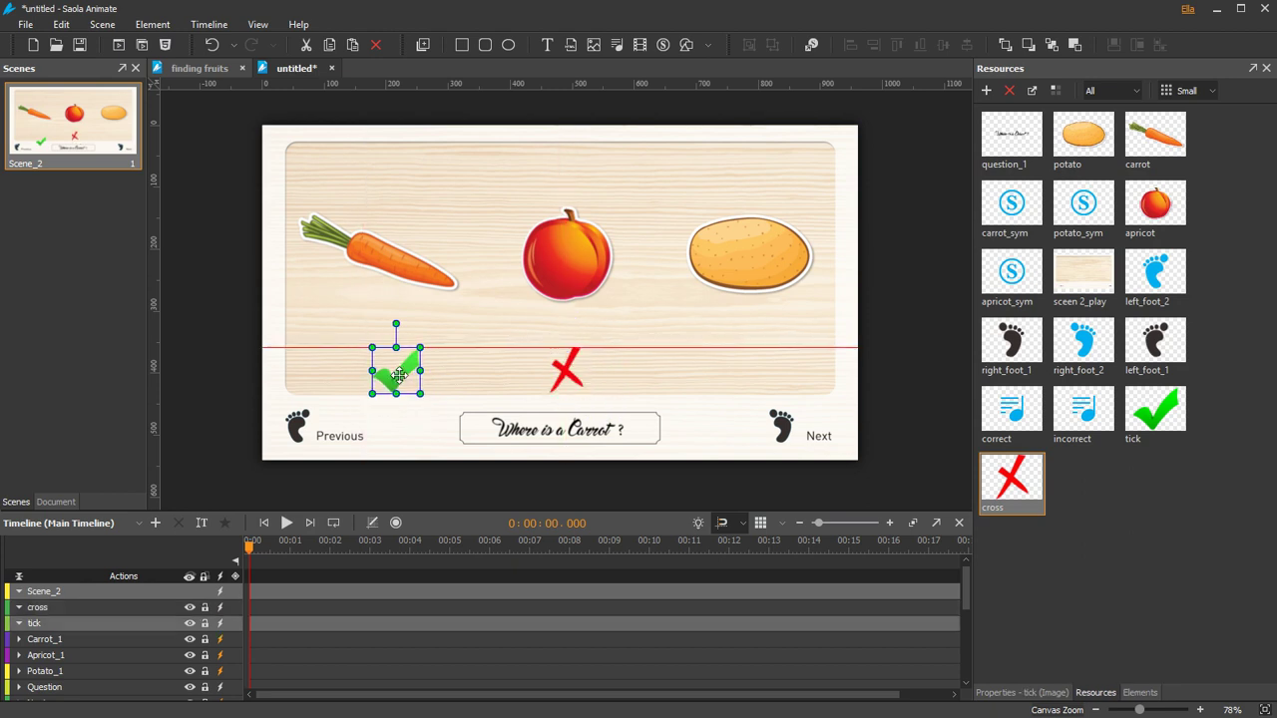
{"action": "left_click_drag", "start_coordinate": [399, 375], "coordinate": [405, 377]}
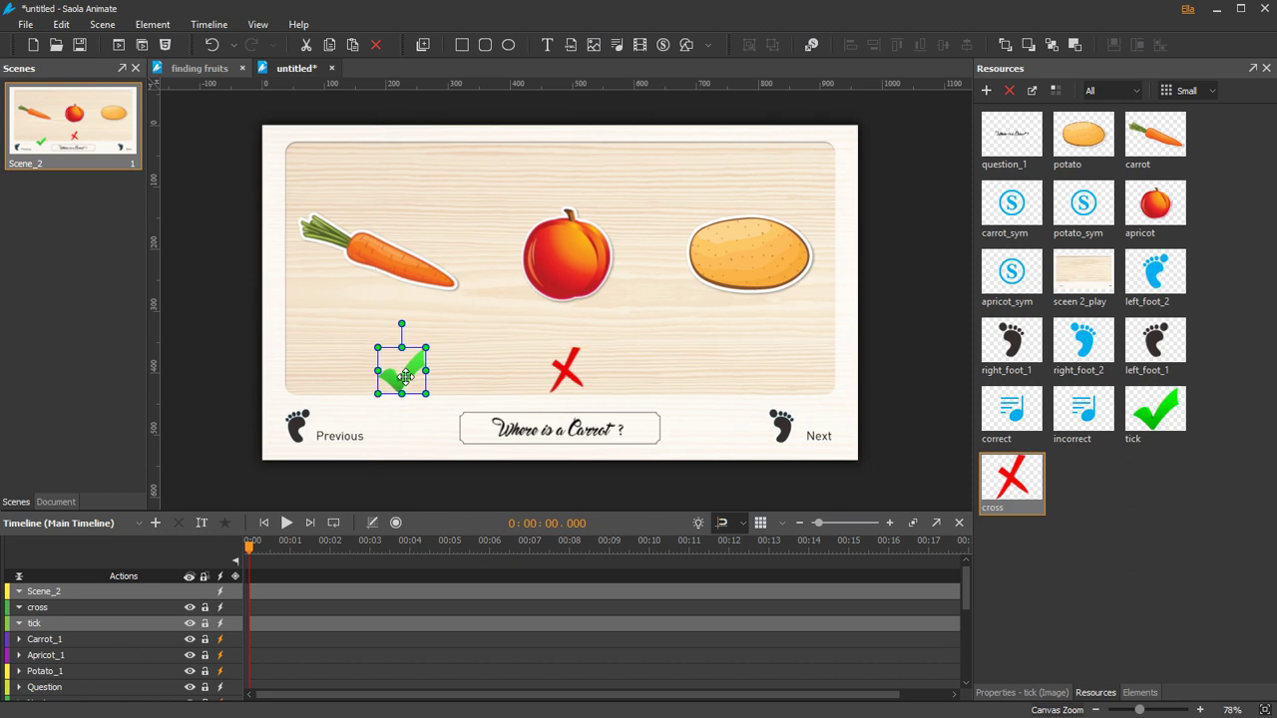
Convert the tick image into a symbol named 'correct response' with Create Playback unchecked
{"action": "right_click", "coordinate": [422, 392]}
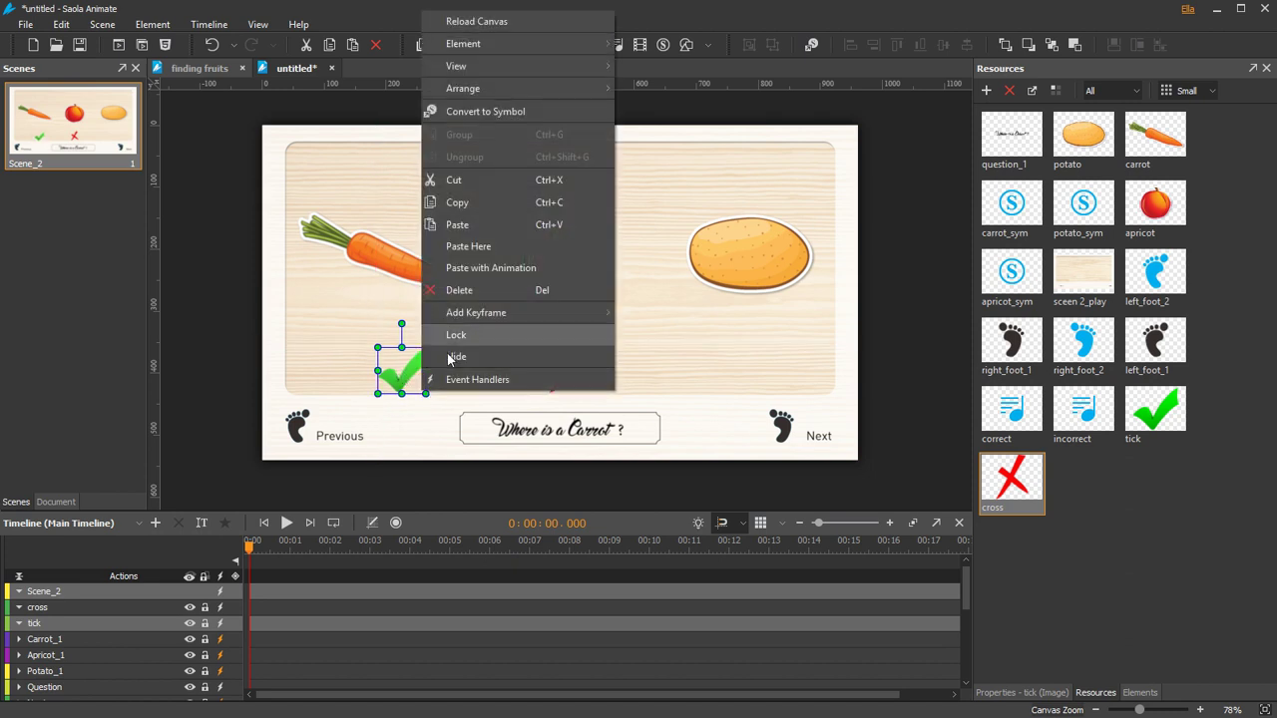
{"action": "left_click", "coordinate": [502, 112]}
{"action": "type", "text": "correct response"}
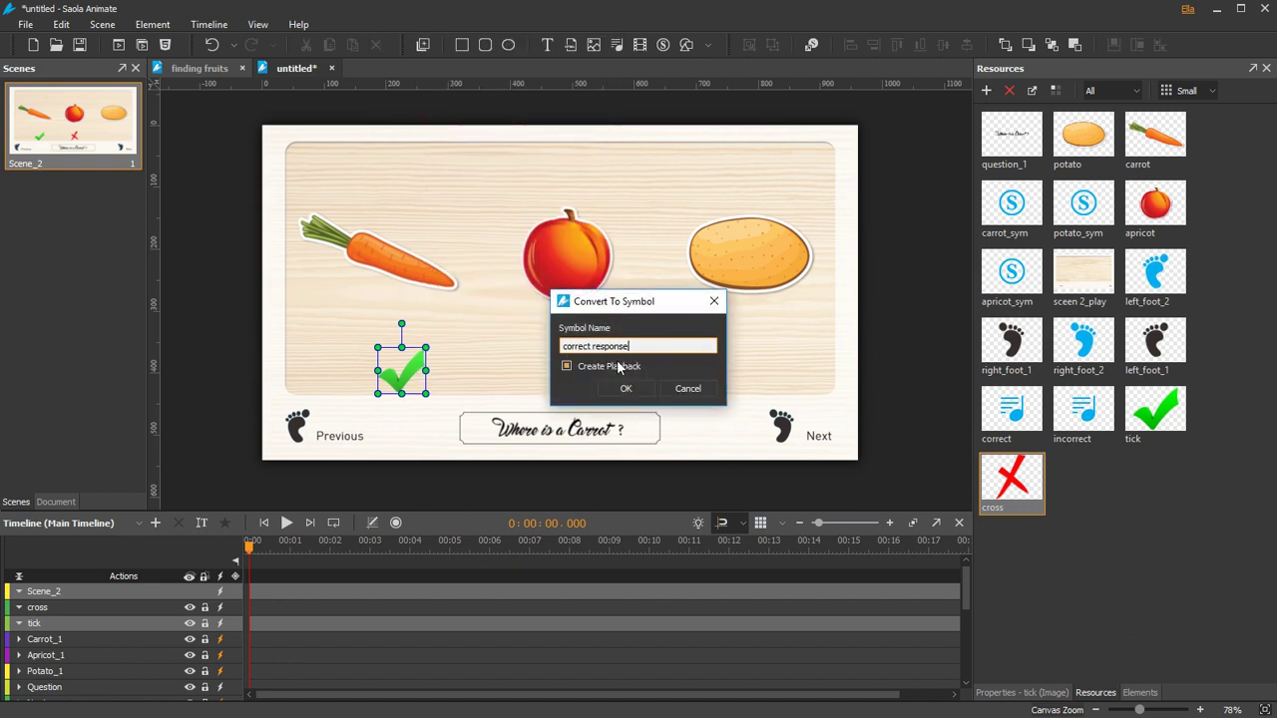
{"action": "left_click", "coordinate": [599, 366]}
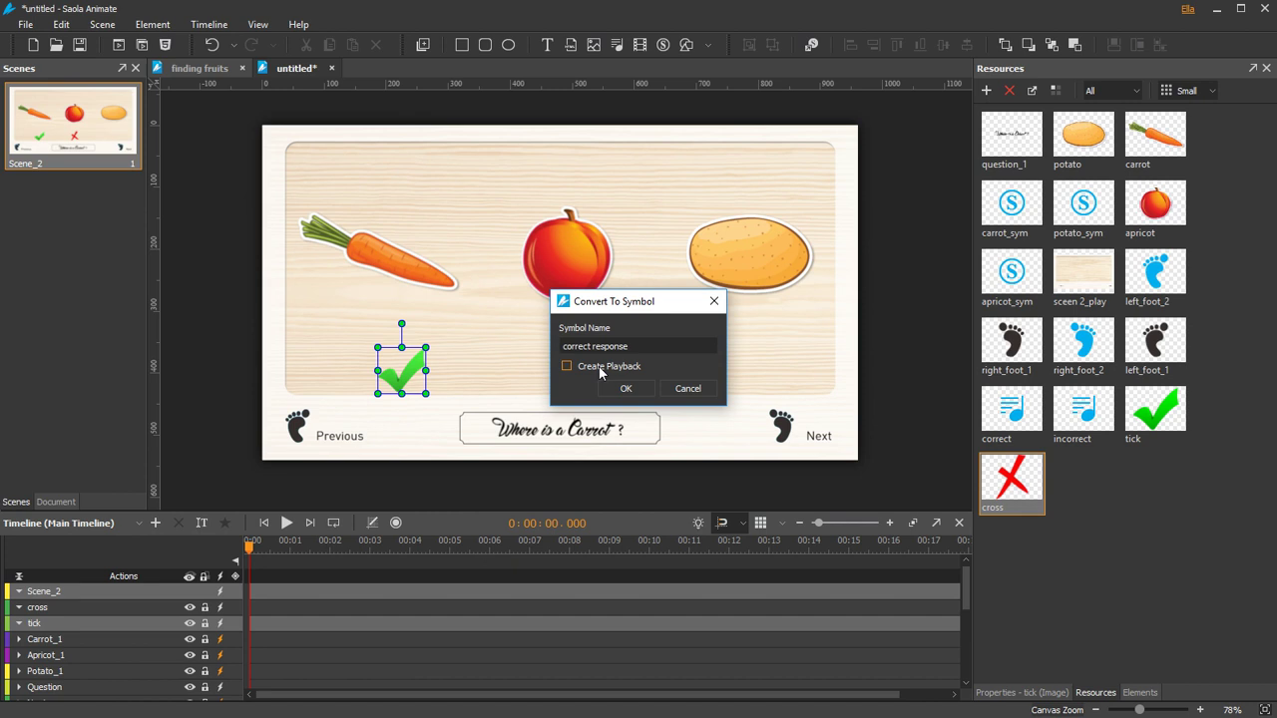
{"action": "left_click", "coordinate": [622, 389]}
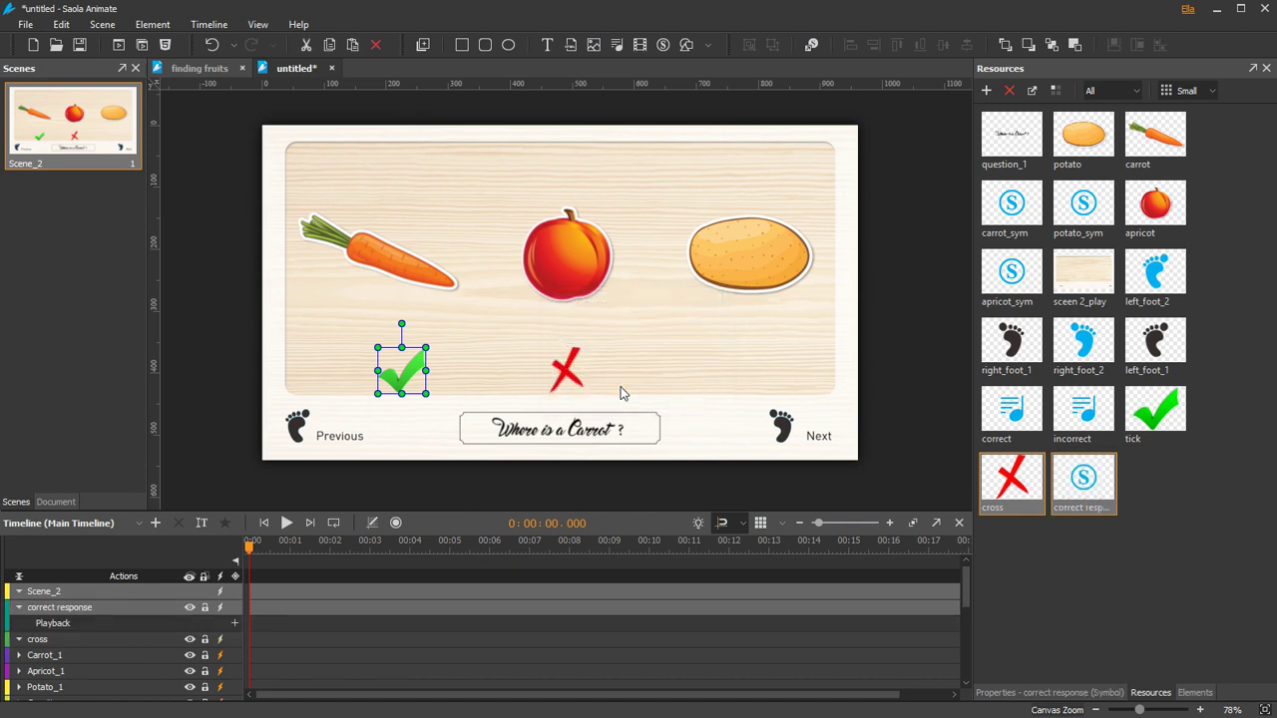
Enter the correct response symbol and select its tick image's properties
{"action": "double_click", "coordinate": [405, 379]}
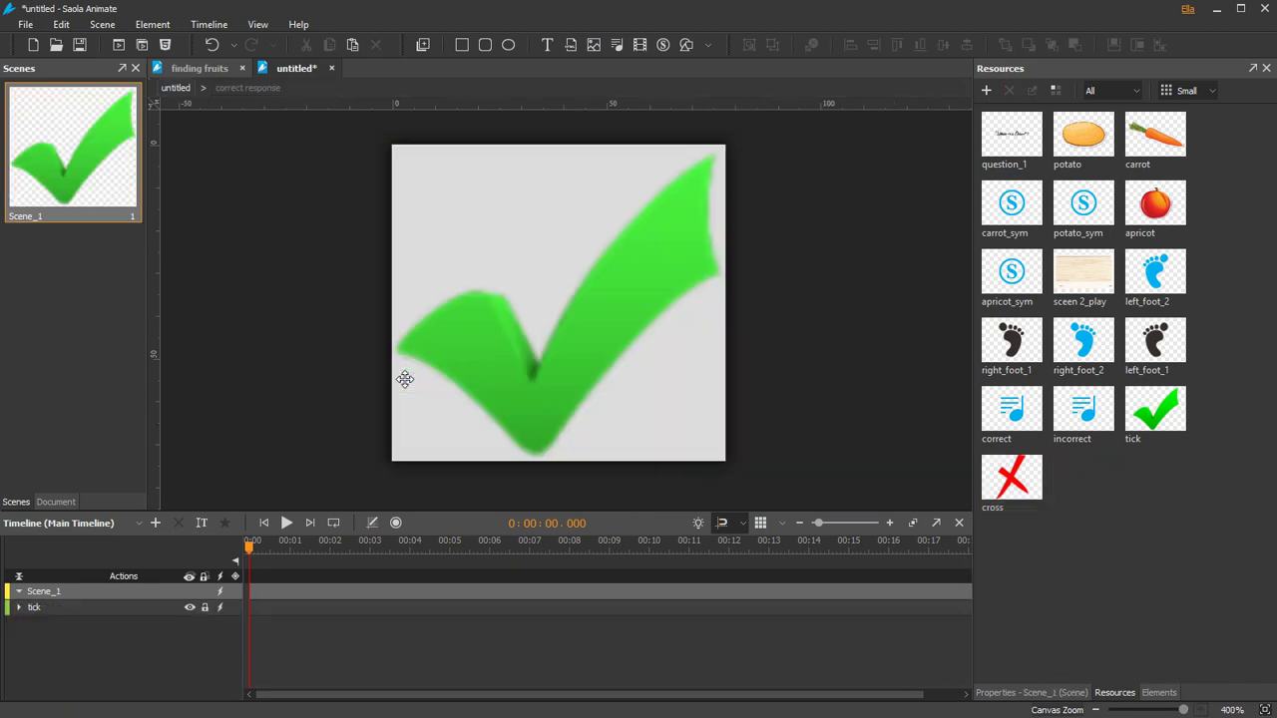
{"action": "scroll", "coordinate": [405, 379], "scroll_direction": "down", "scroll_amount": 1}
{"action": "scroll", "coordinate": [405, 379], "scroll_direction": "down", "scroll_amount": 1}
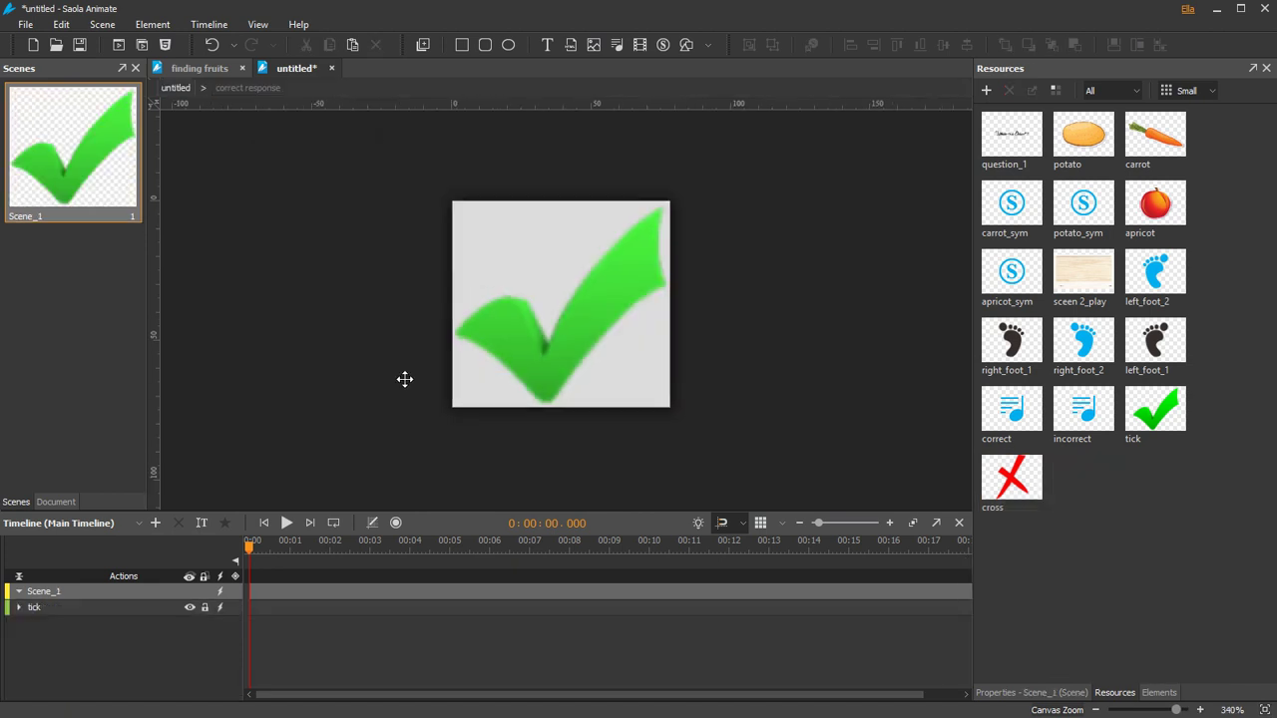
{"action": "scroll", "coordinate": [405, 379], "scroll_direction": "down", "scroll_amount": 1}
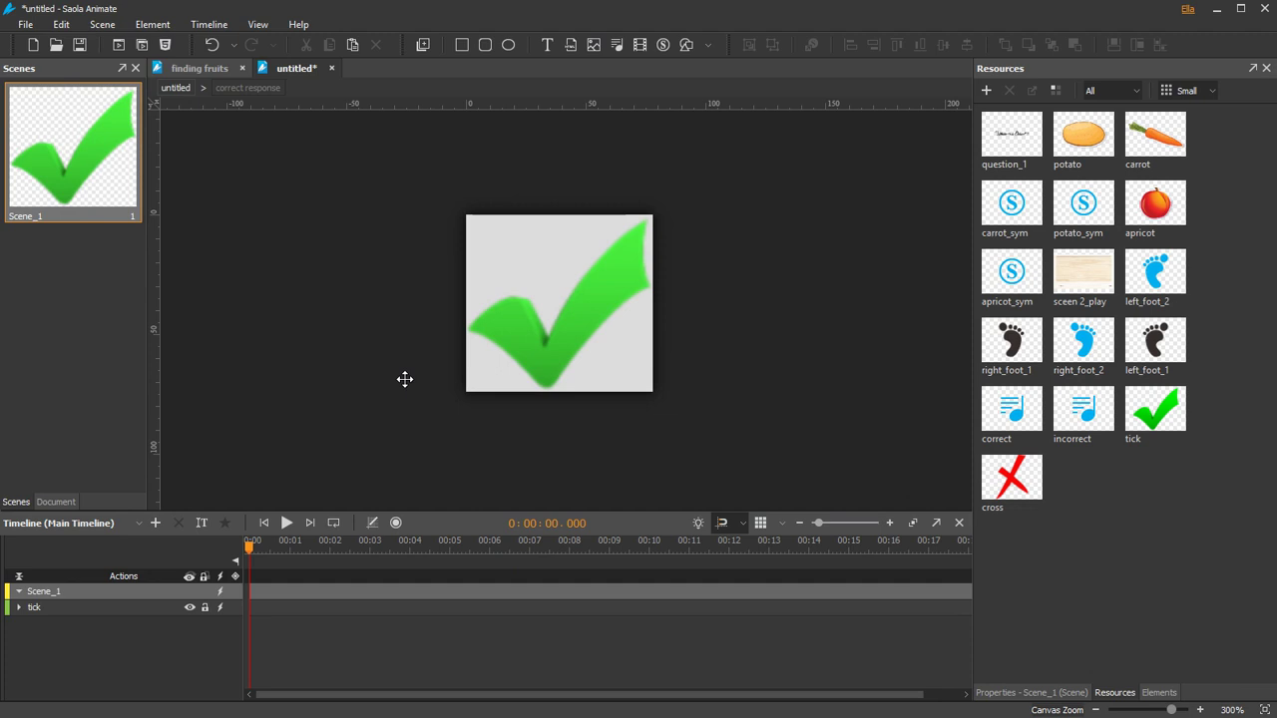
{"action": "left_click", "coordinate": [546, 348]}
{"action": "left_click", "coordinate": [1020, 693]}
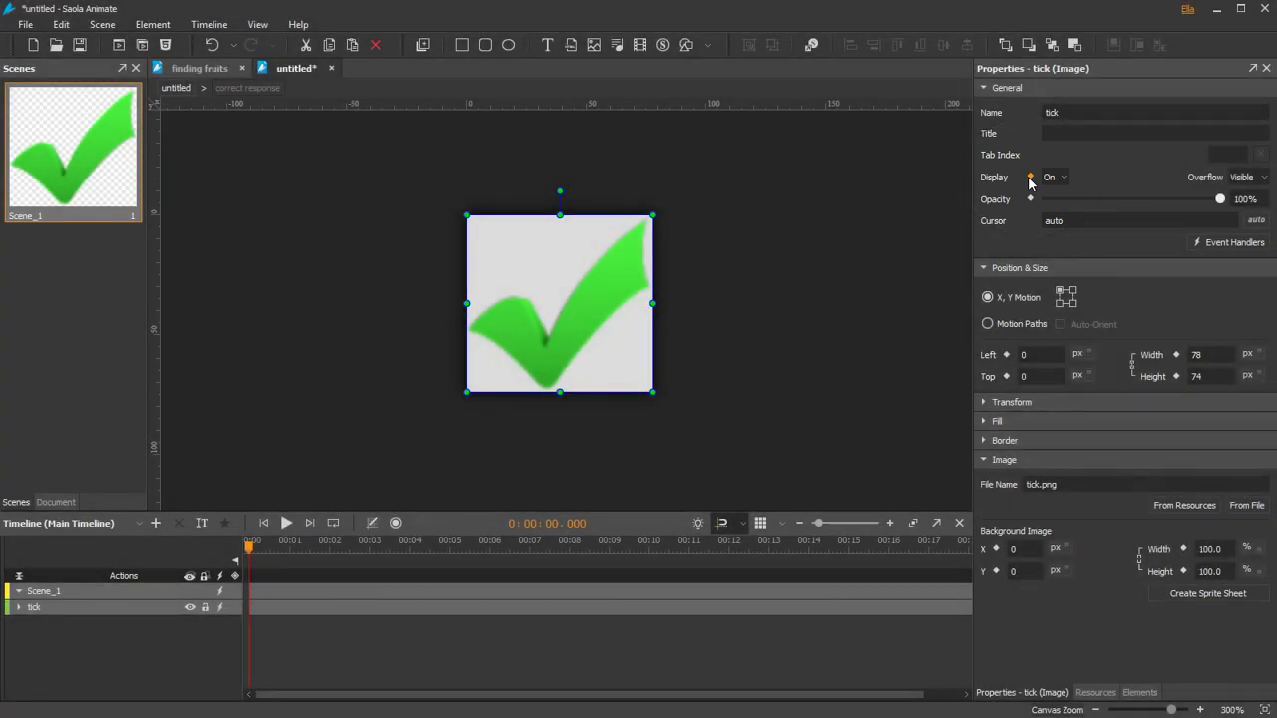
Keyframe the tick's Display On at 0:00 and Off at about 0:02, then rewind
{"action": "left_click", "coordinate": [1030, 178]}
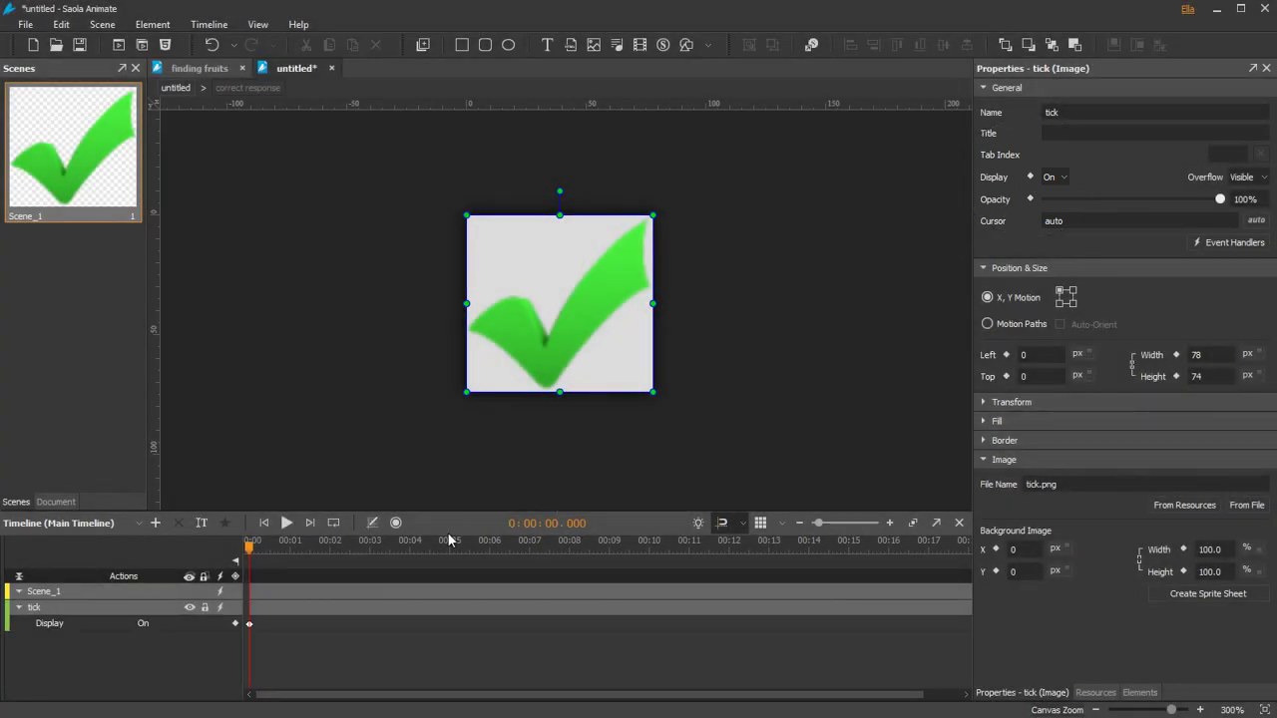
{"action": "left_click", "coordinate": [330, 548]}
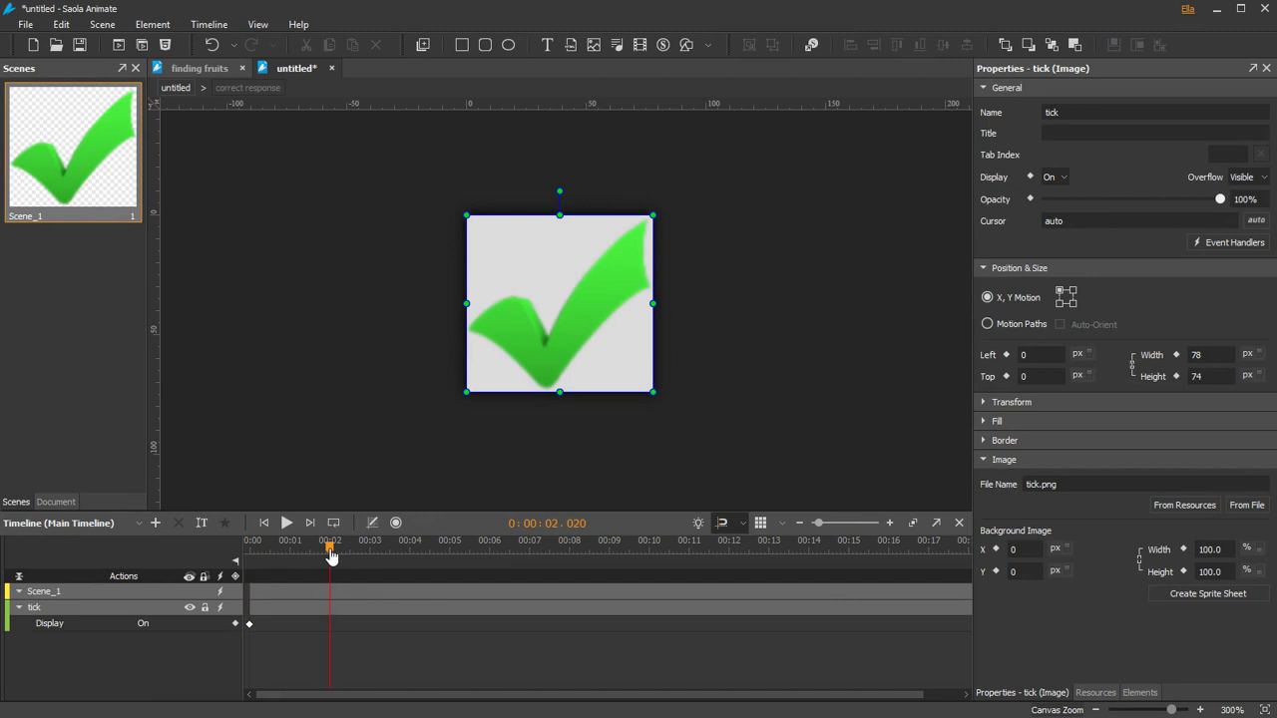
{"action": "left_click", "coordinate": [1030, 177]}
{"action": "left_click", "coordinate": [1056, 211]}
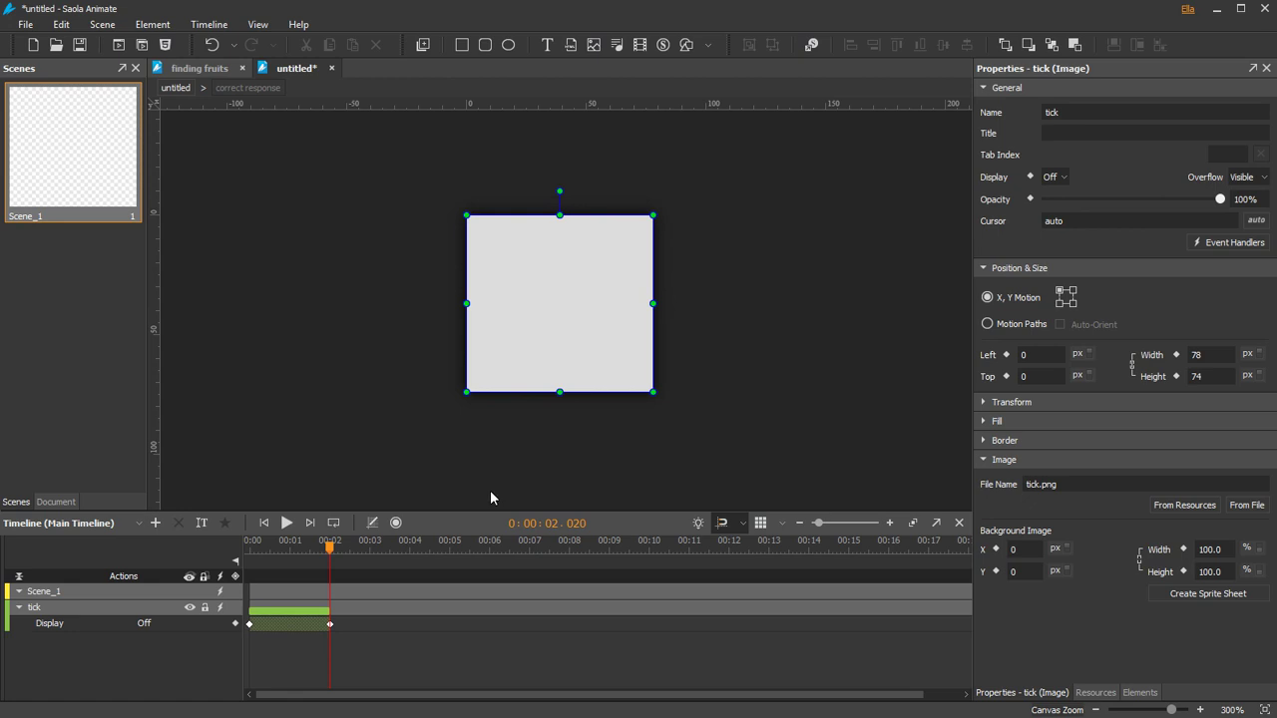
{"action": "left_click", "coordinate": [264, 524]}
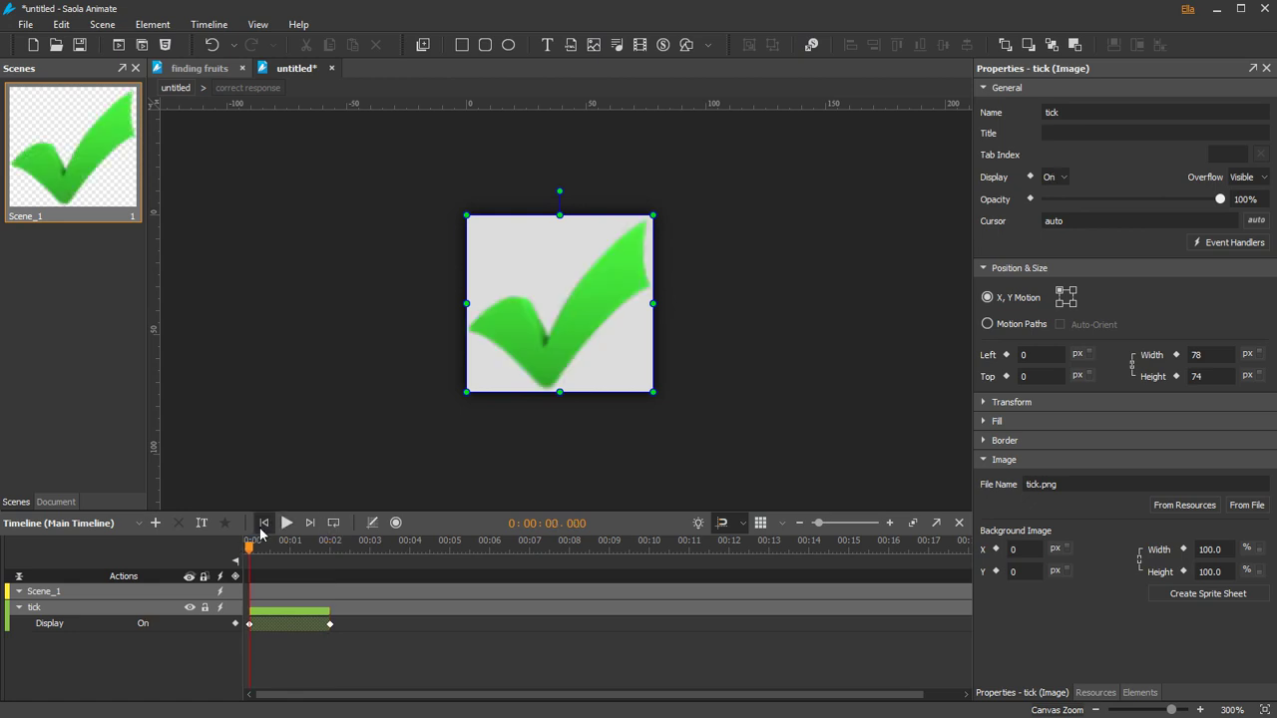
Add the 'correct' audio to the symbol with its on-screen Controls turned off
{"action": "left_click", "coordinate": [1096, 692]}
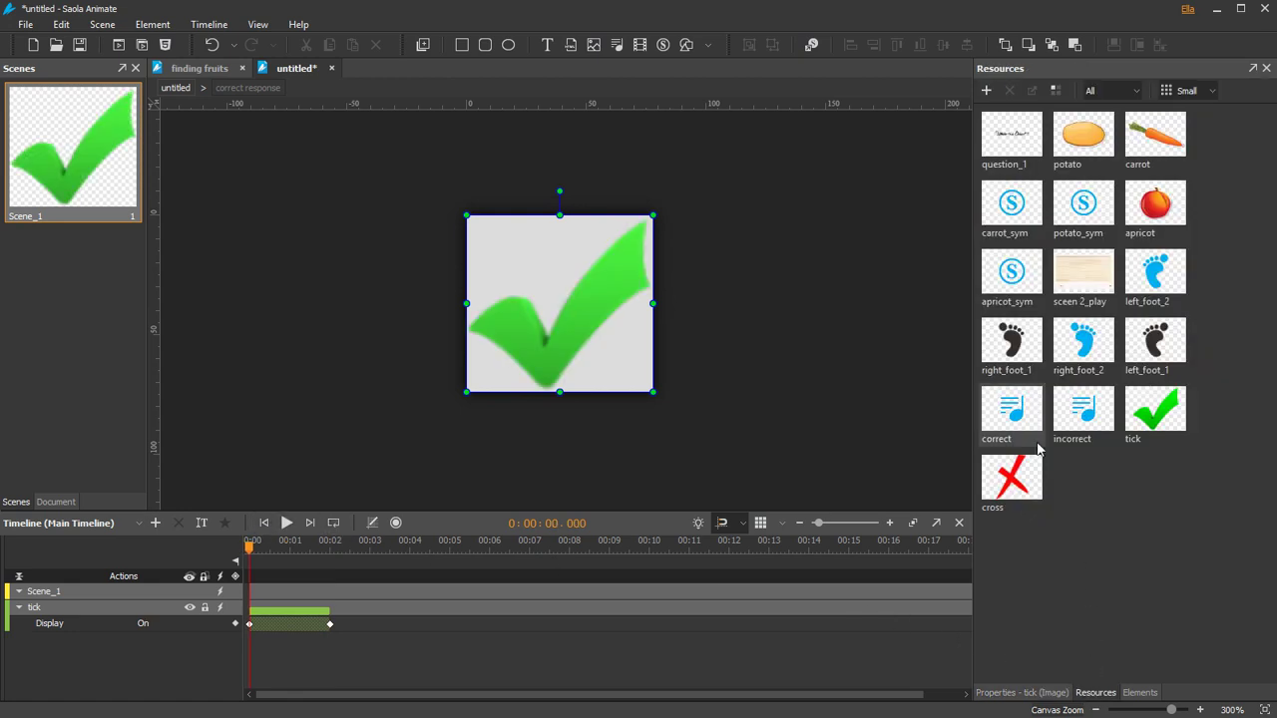
{"action": "left_click_drag", "start_coordinate": [1012, 409], "coordinate": [311, 239]}
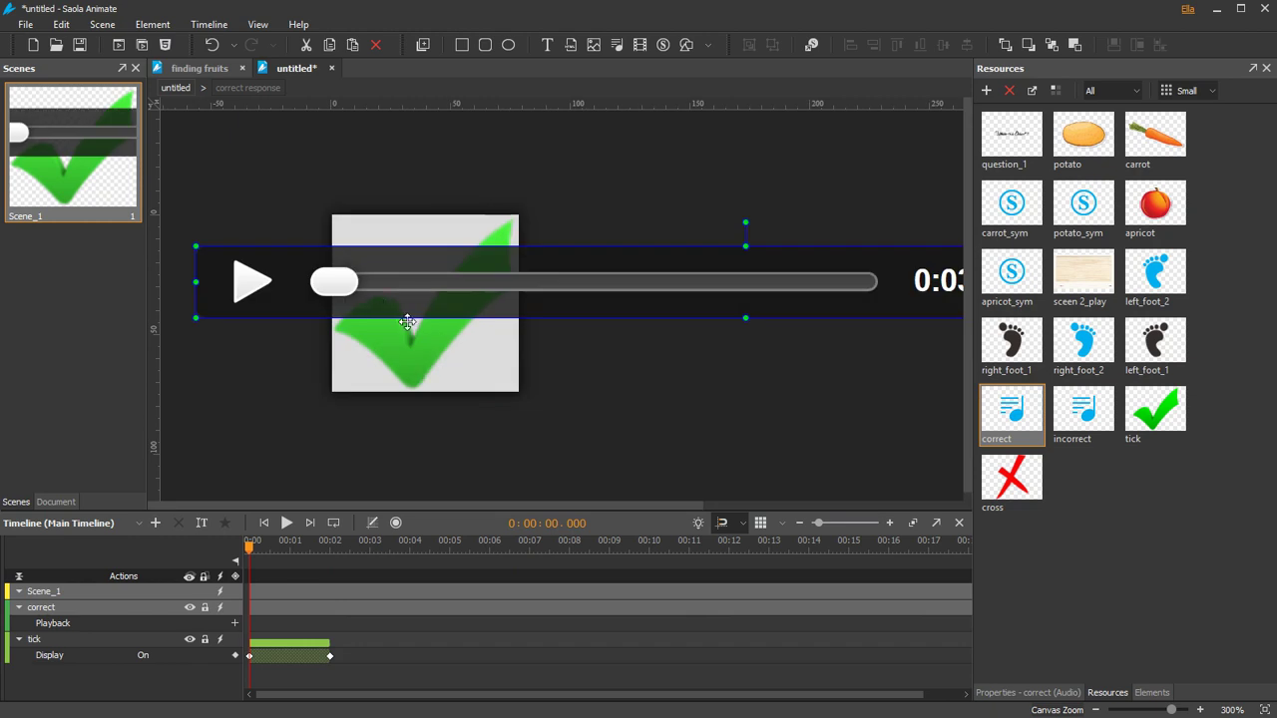
{"action": "left_click", "coordinate": [1011, 693]}
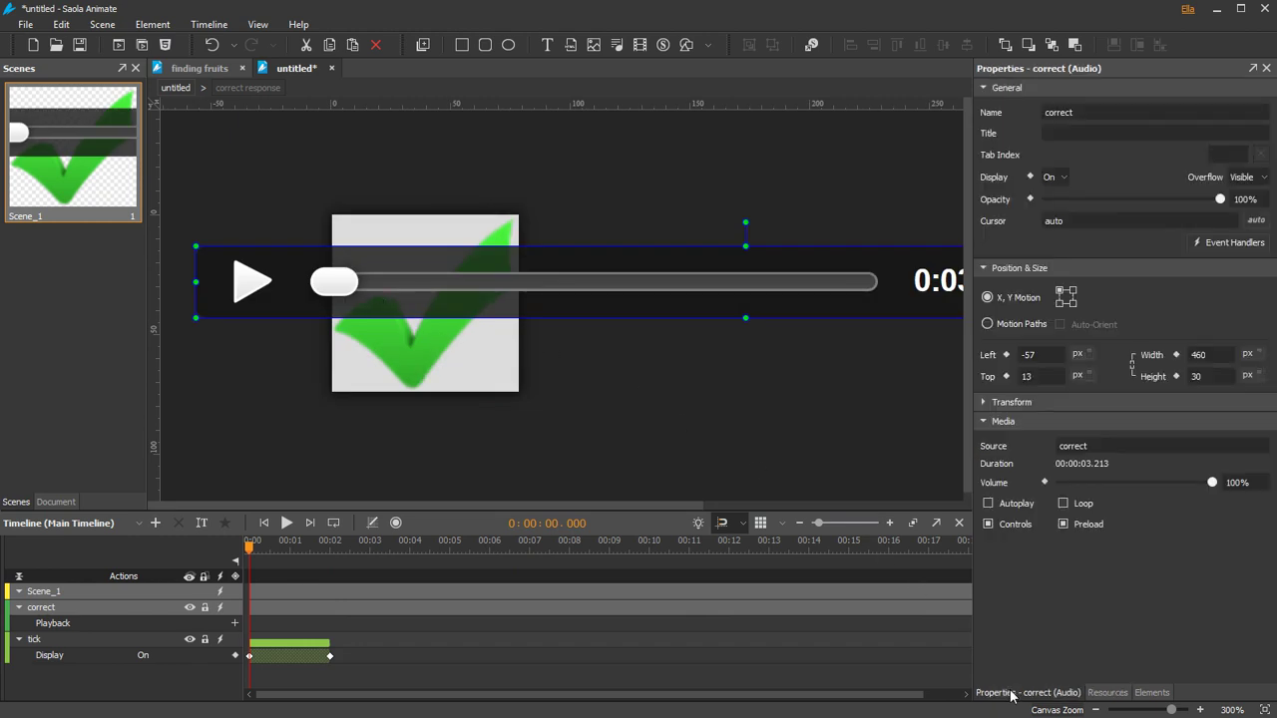
{"action": "left_click", "coordinate": [988, 524]}
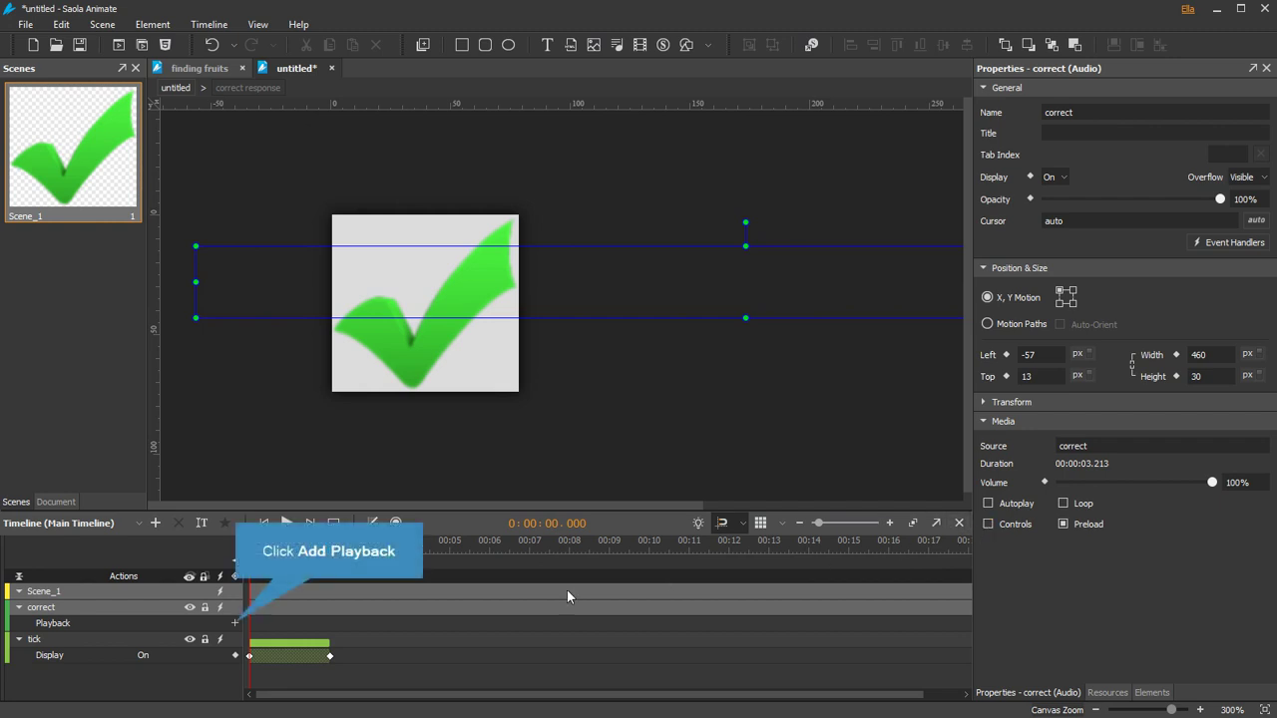
Give the sound a Start Media playback at 0:00, preview it, and exit the symbol
{"action": "left_click", "coordinate": [235, 622]}
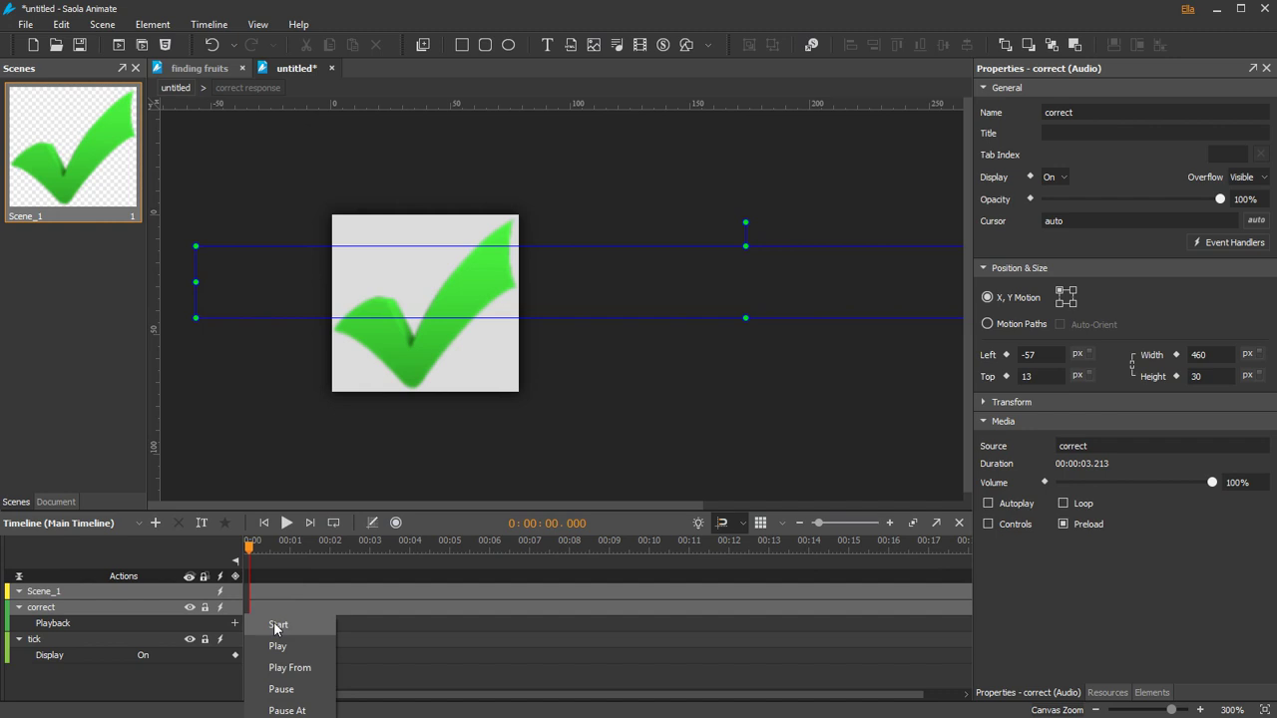
{"action": "left_click", "coordinate": [275, 624]}
{"action": "left_click", "coordinate": [339, 594]}
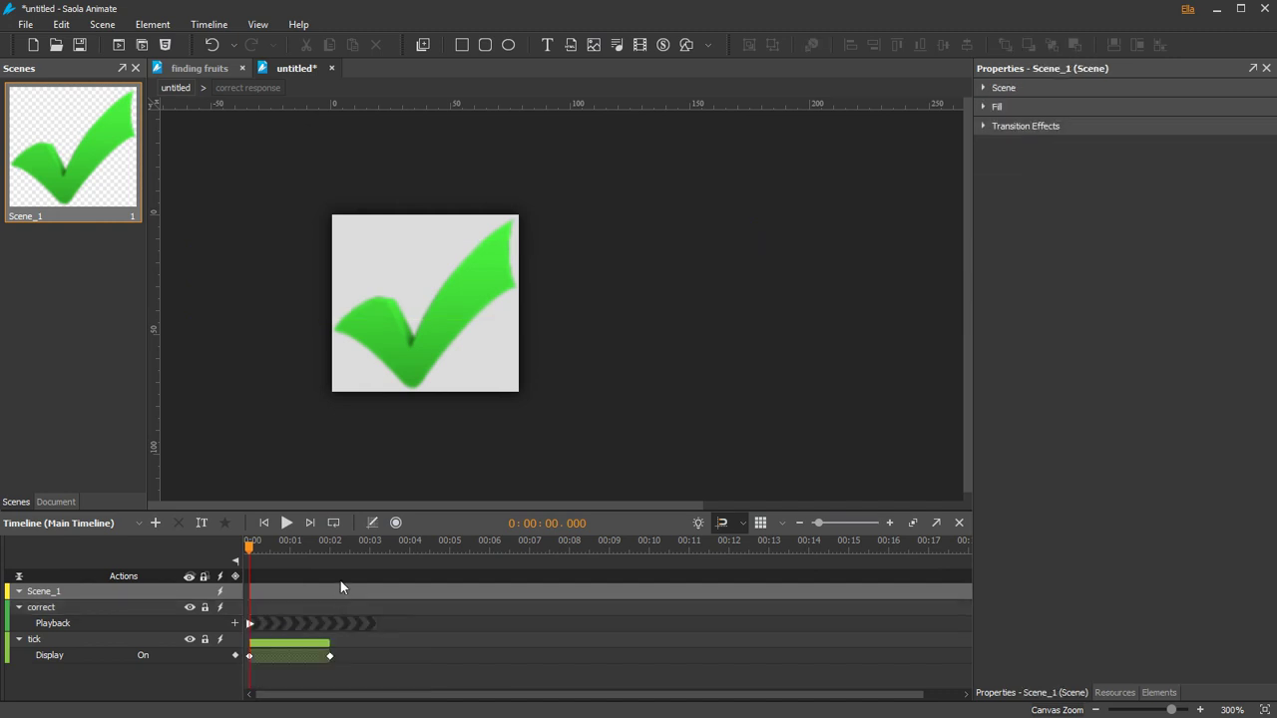
{"action": "left_click", "coordinate": [289, 523]}
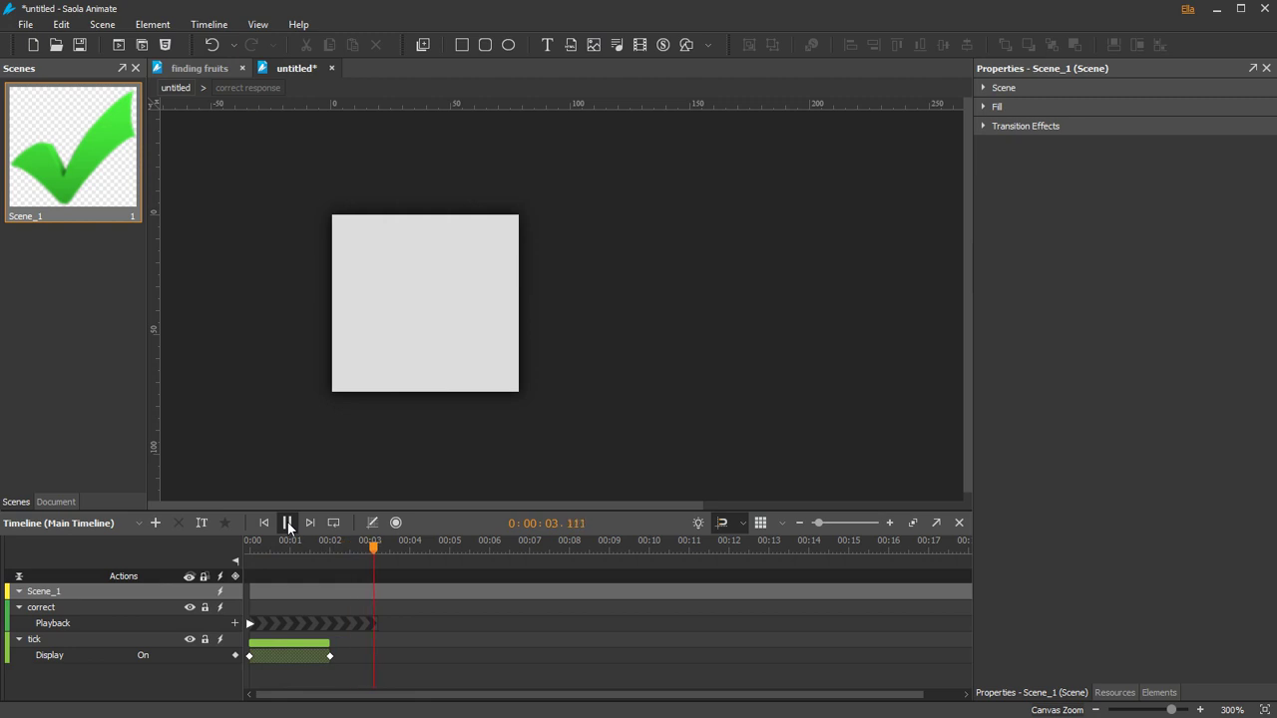
{"action": "double_click", "coordinate": [310, 490]}
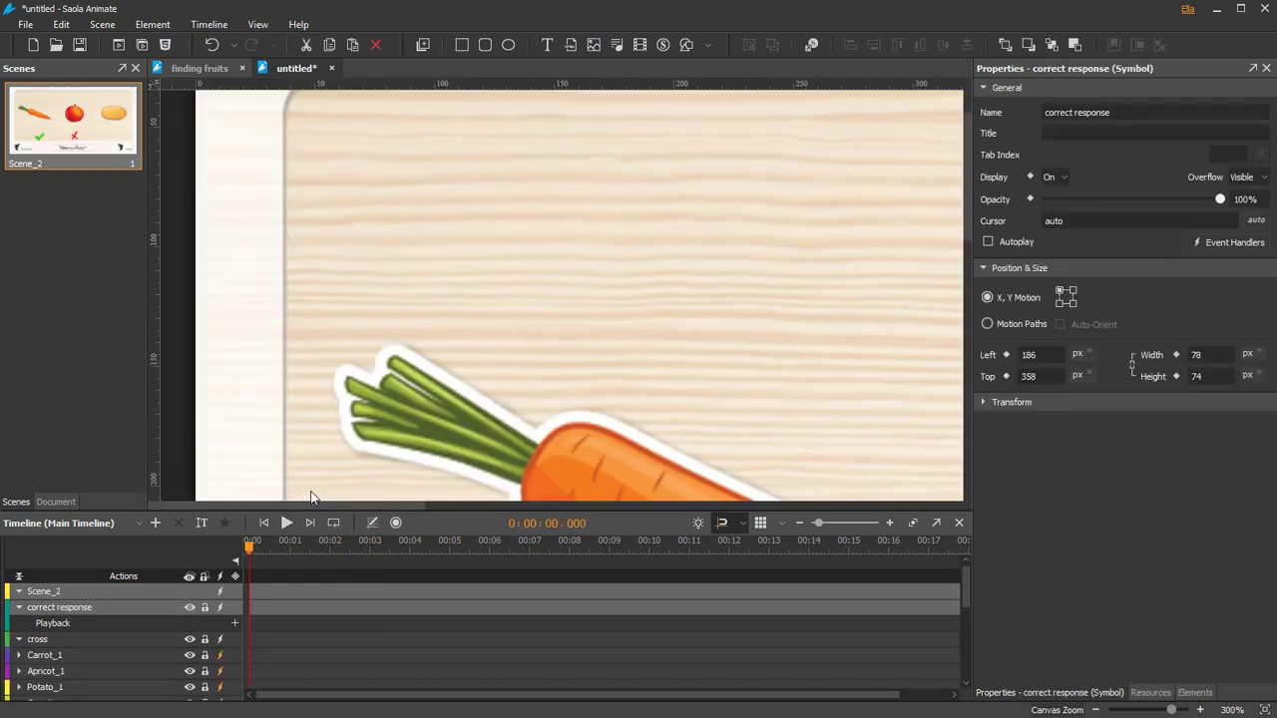
Fit the scene, convert the apricot's cross to symbol 'incorrect response' without playback, and open it
{"action": "left_click", "coordinate": [1265, 710]}
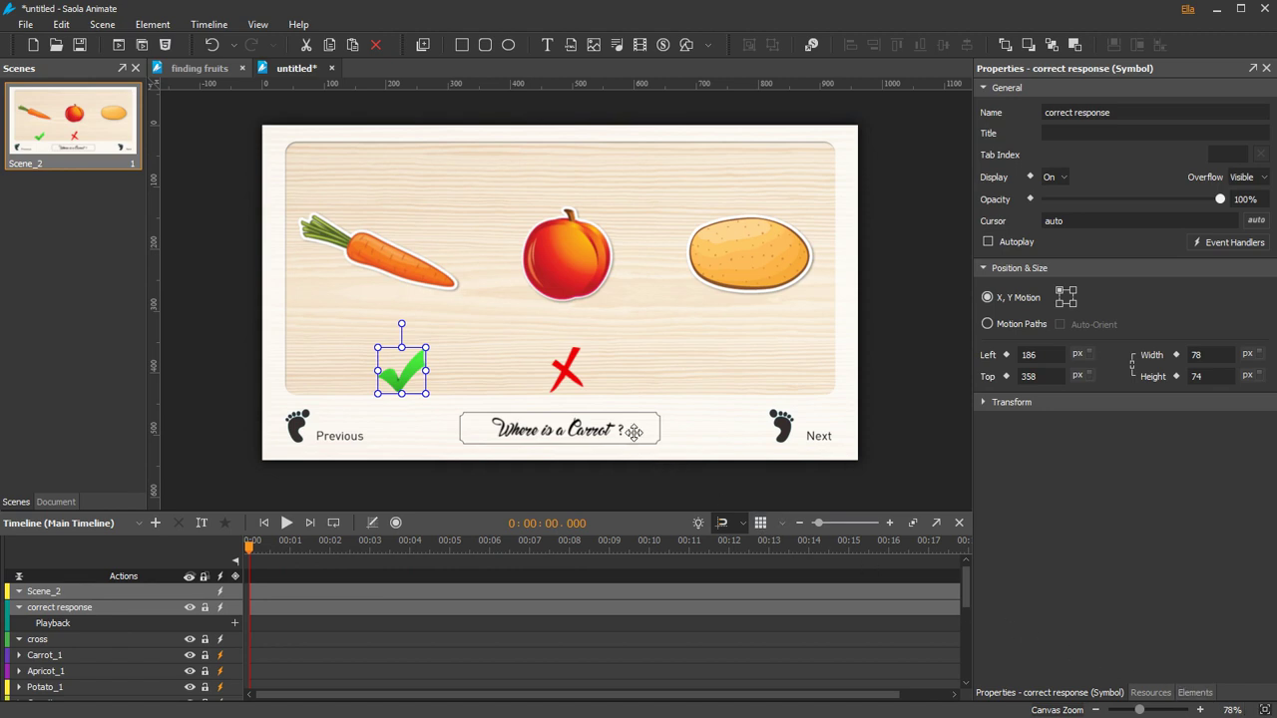
{"action": "left_click", "coordinate": [571, 385]}
{"action": "right_click", "coordinate": [571, 385]}
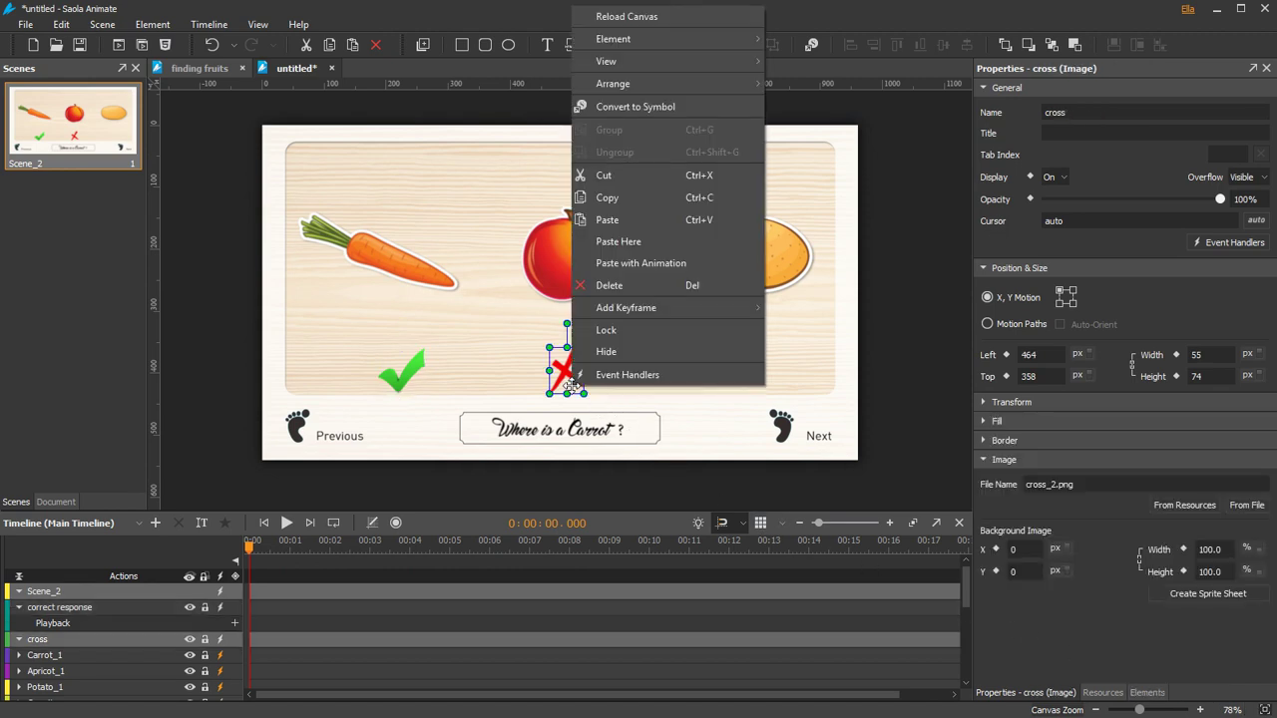
{"action": "left_click", "coordinate": [630, 106]}
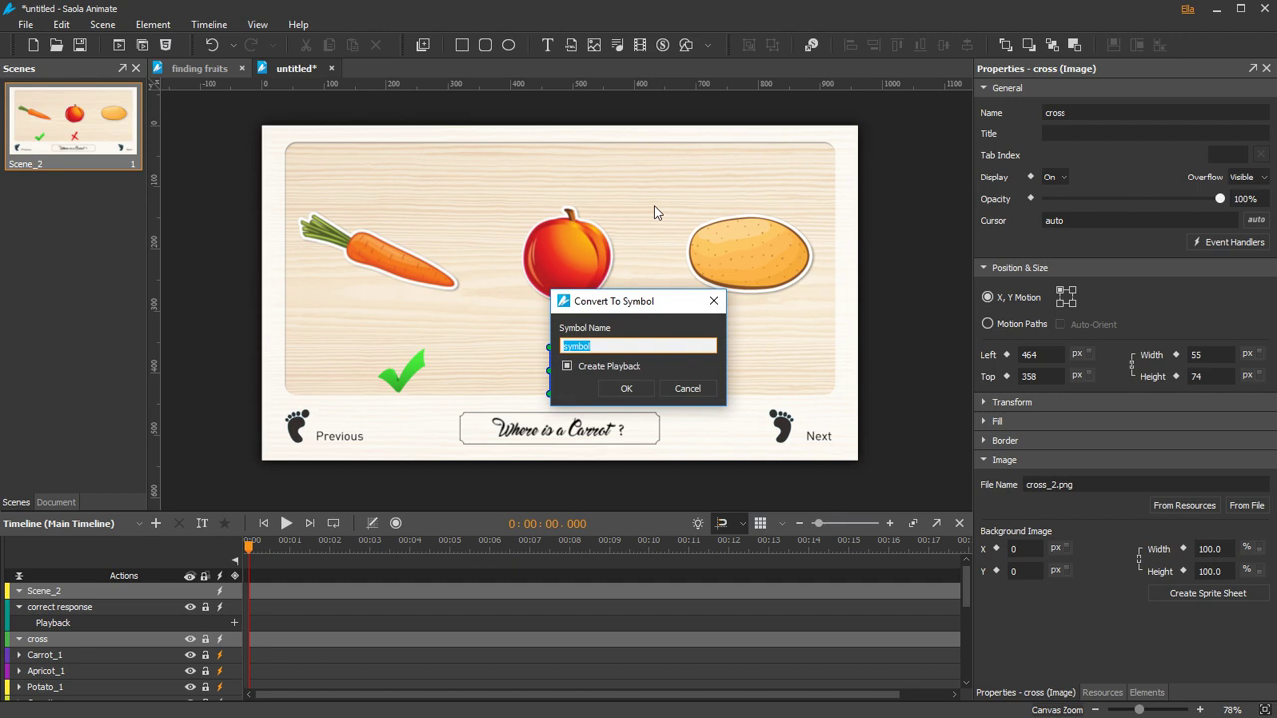
{"action": "type", "text": "incorrect response"}
{"action": "left_click", "coordinate": [567, 366]}
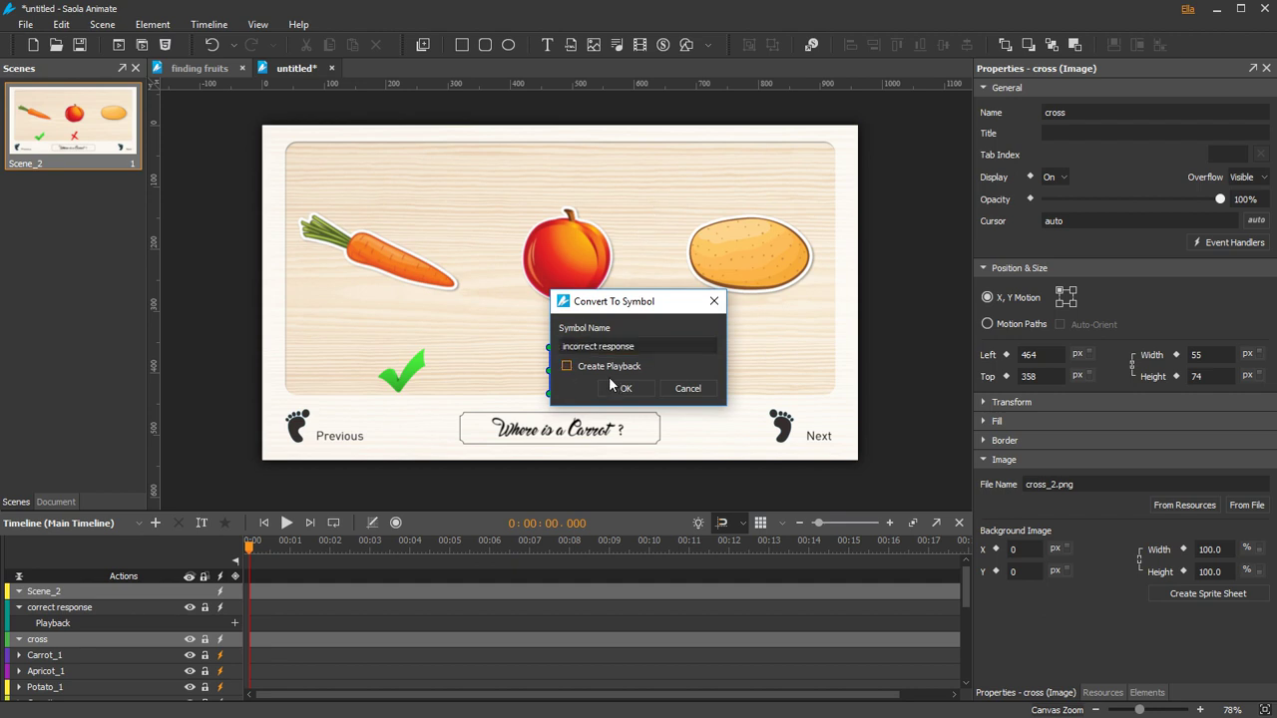
{"action": "left_click", "coordinate": [623, 388]}
{"action": "double_click", "coordinate": [571, 367]}
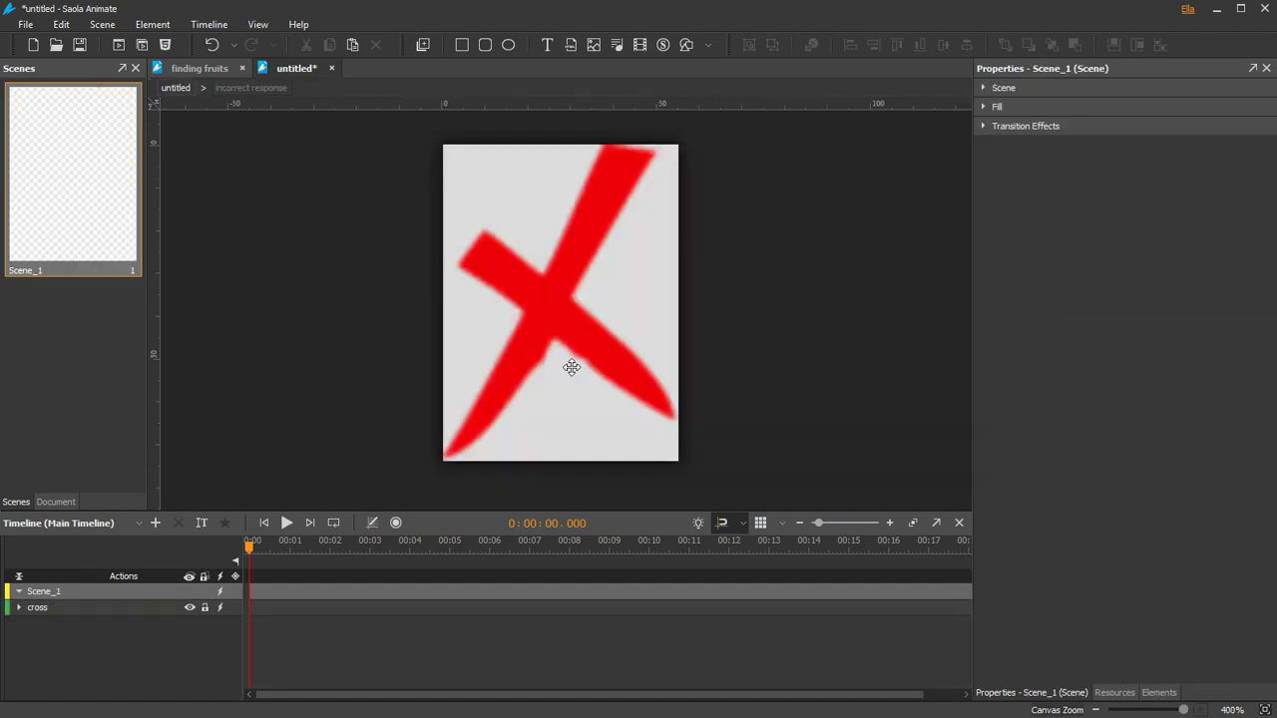
Keyframe the cross's Display On at 0:00 and Off at 0:00.840, then rewind
{"action": "left_click", "coordinate": [572, 367]}
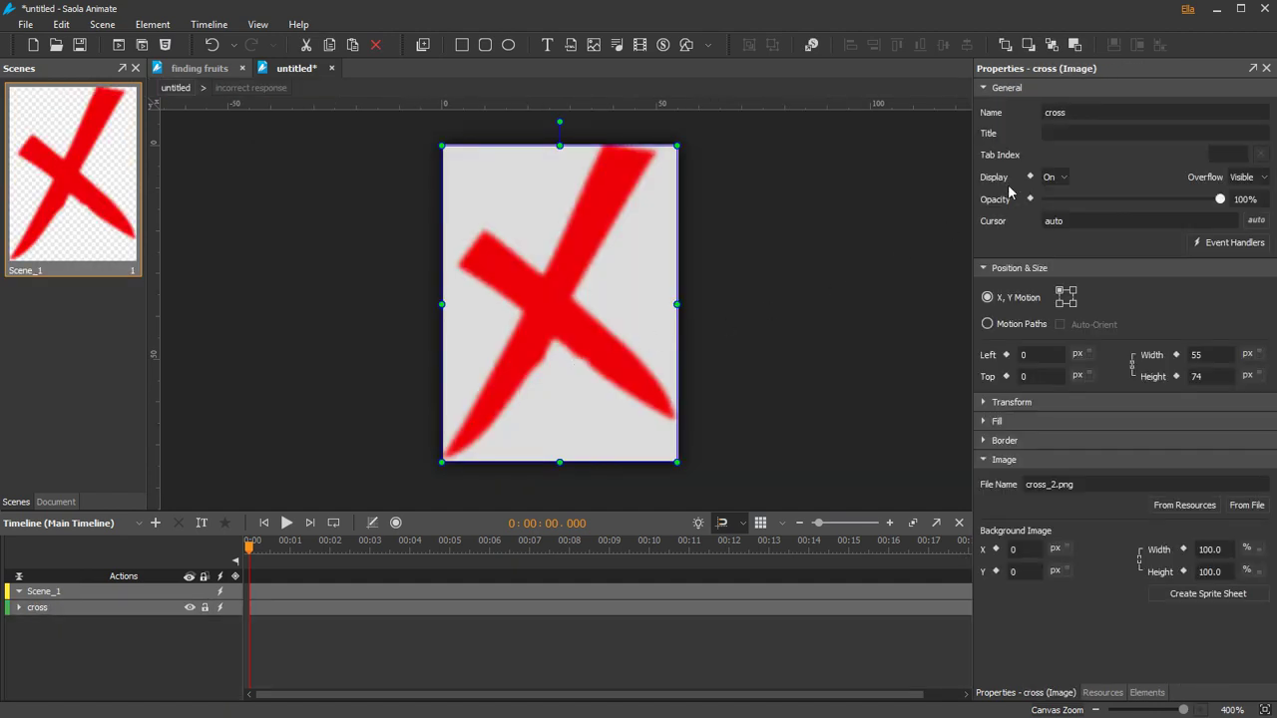
{"action": "left_click", "coordinate": [1030, 177]}
{"action": "left_click", "coordinate": [282, 547]}
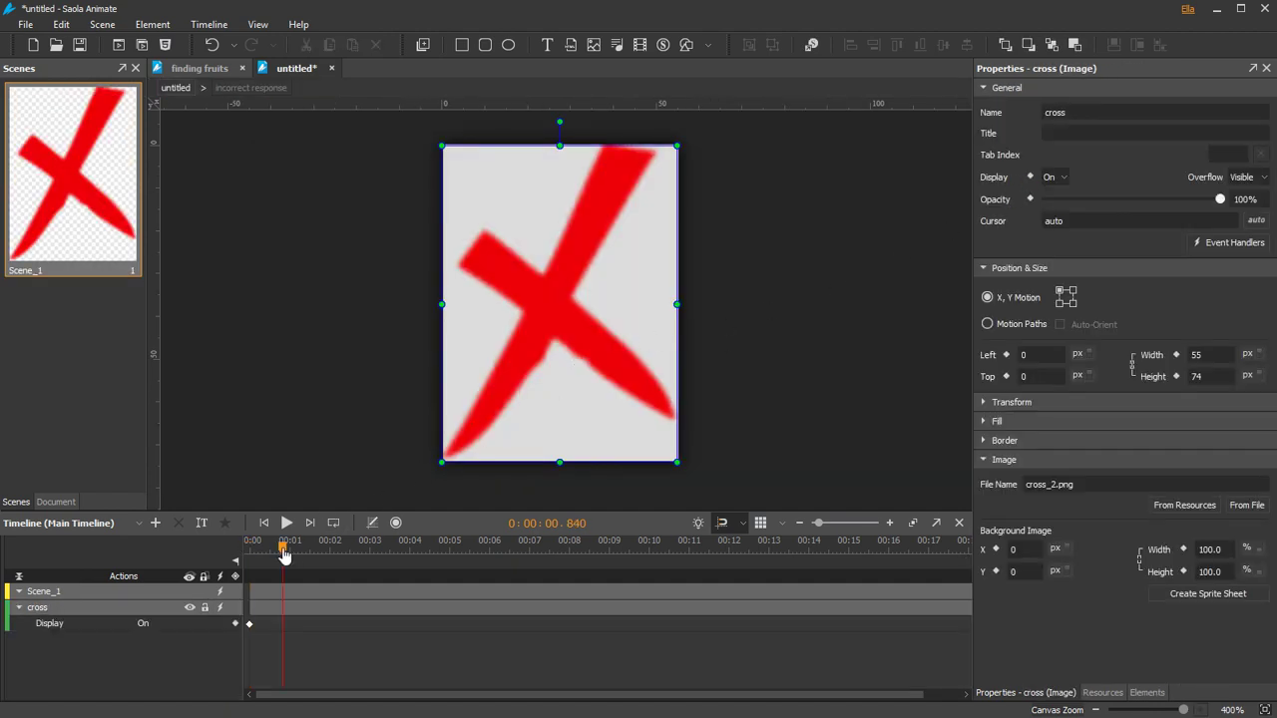
{"action": "left_click", "coordinate": [1029, 177]}
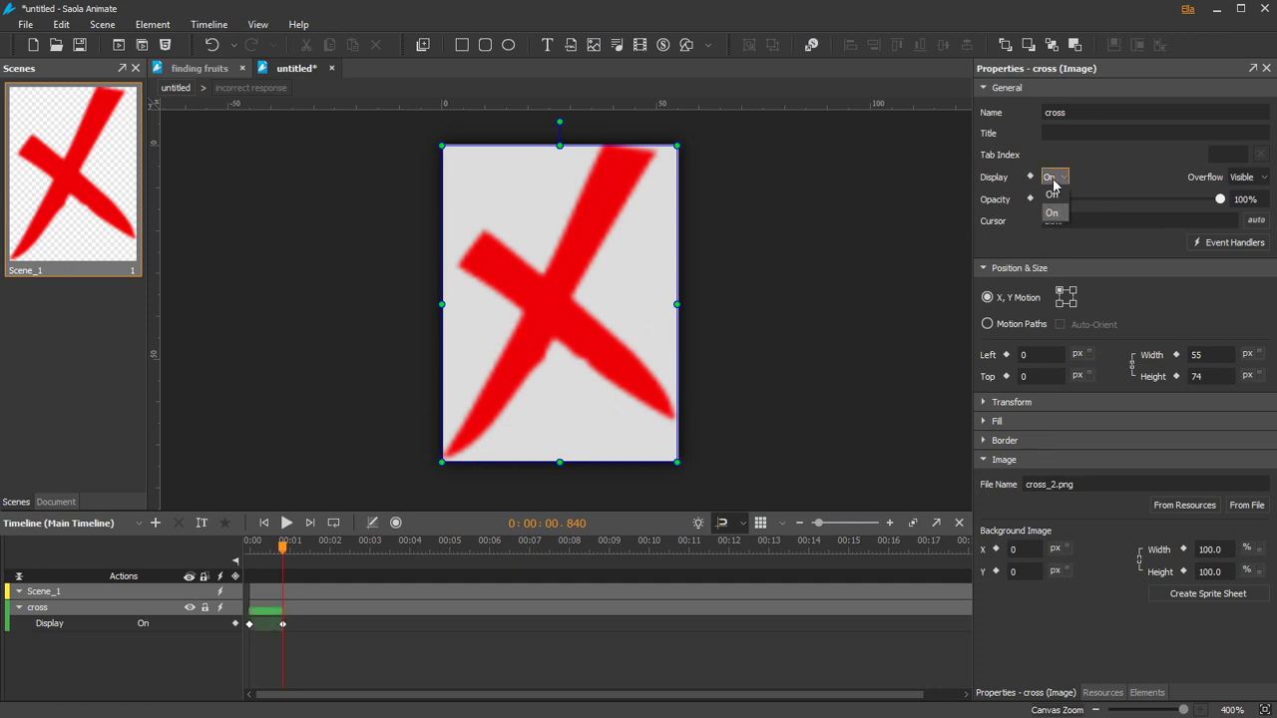
{"action": "left_click", "coordinate": [1053, 209]}
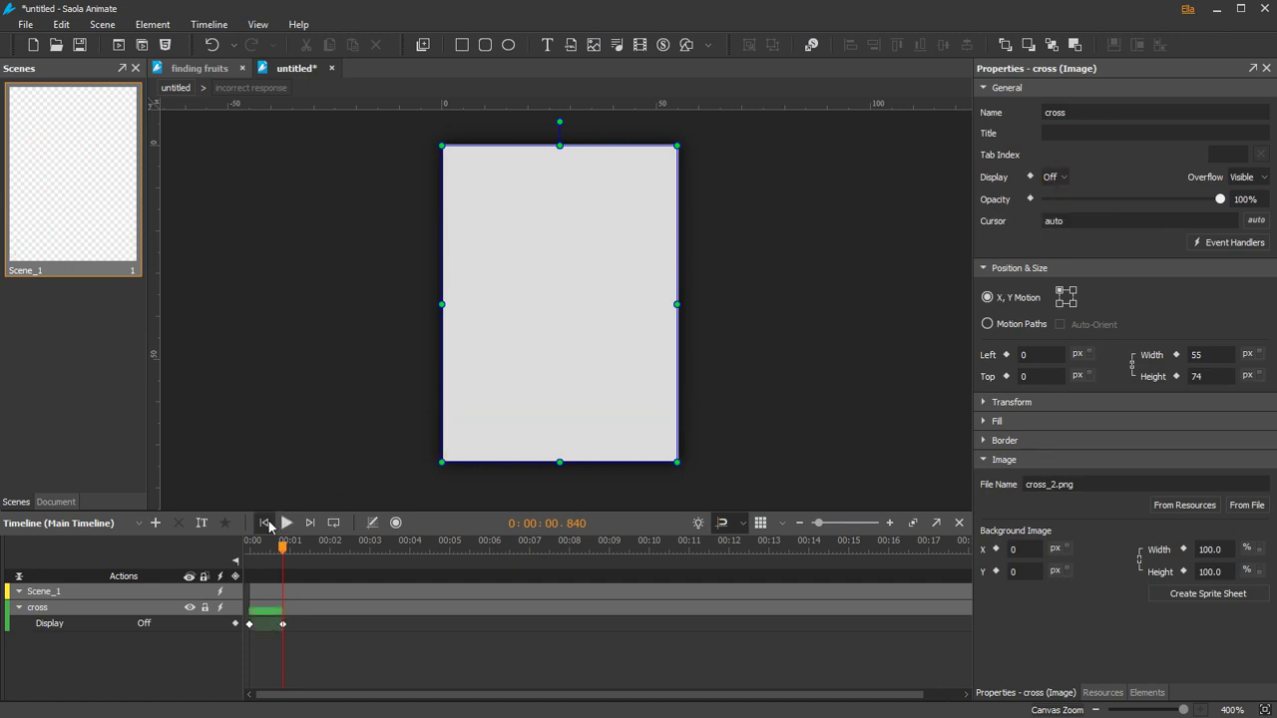
{"action": "left_click", "coordinate": [265, 523]}
Add the 'incorrect' audio without Controls, start it at the beginning, preview, and exit
{"action": "left_click", "coordinate": [1102, 693]}
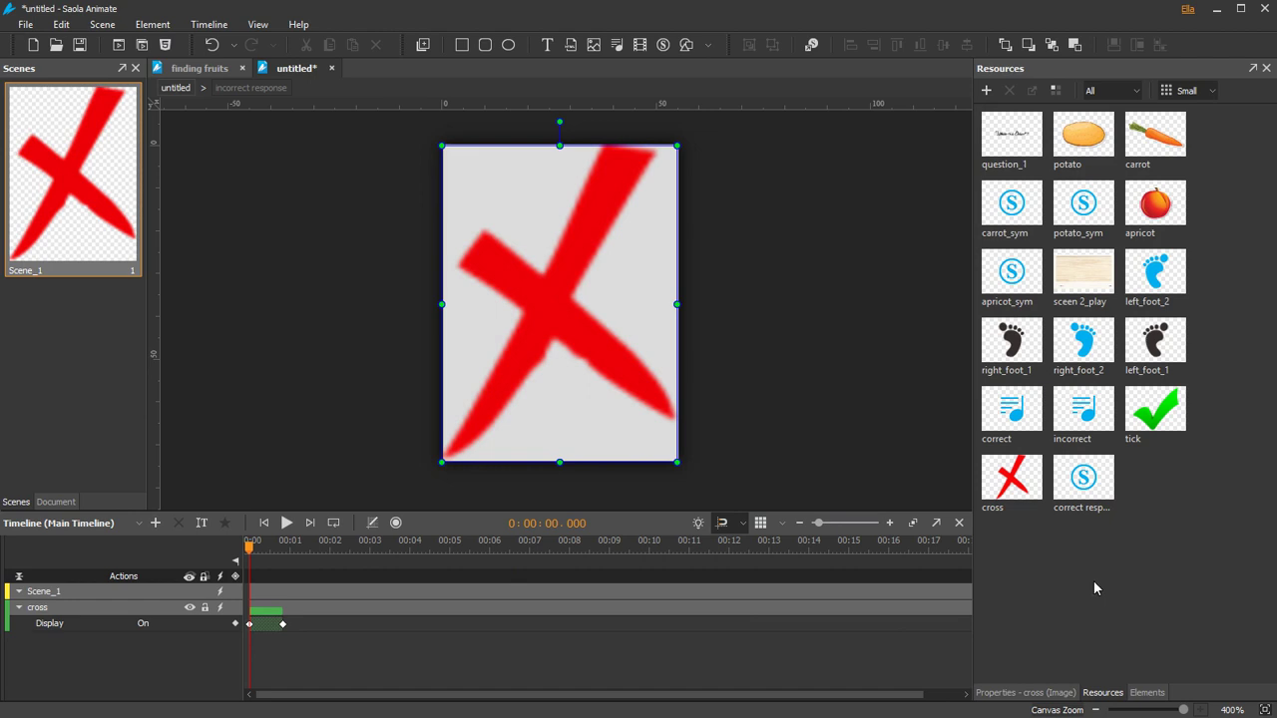
{"action": "mouse_move", "coordinate": [1084, 414]}
{"action": "left_mouse_down"}
{"action": "mouse_move", "coordinate": [556, 357]}
{"action": "mouse_move", "coordinate": [407, 213]}
{"action": "left_mouse_up"}
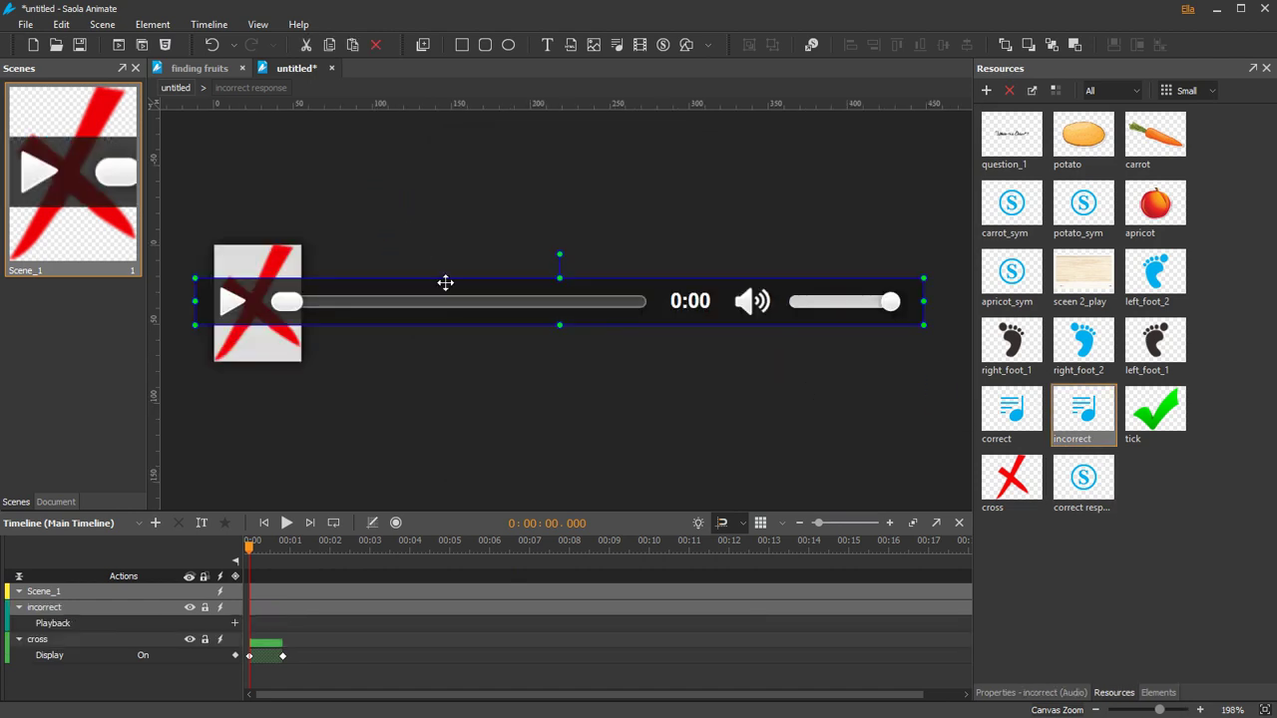
{"action": "left_click", "coordinate": [1008, 692]}
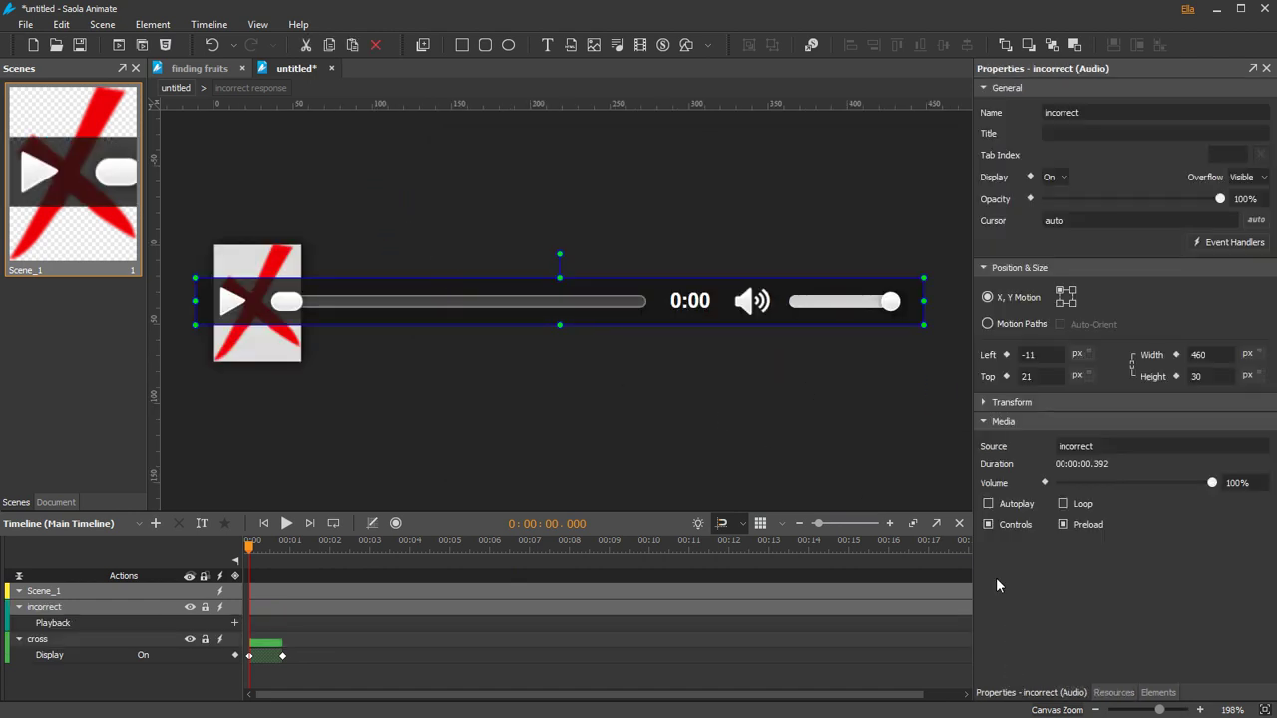
{"action": "left_click", "coordinate": [987, 524]}
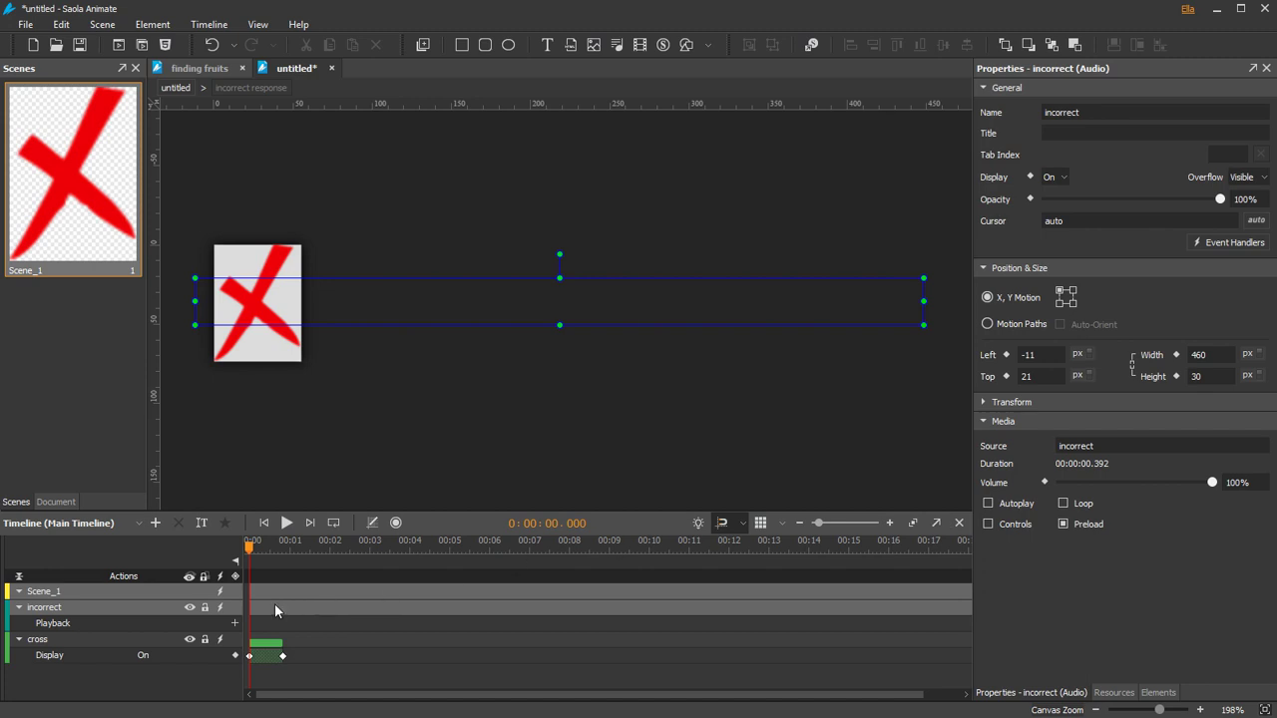
{"action": "left_click", "coordinate": [236, 622]}
{"action": "left_click", "coordinate": [275, 644]}
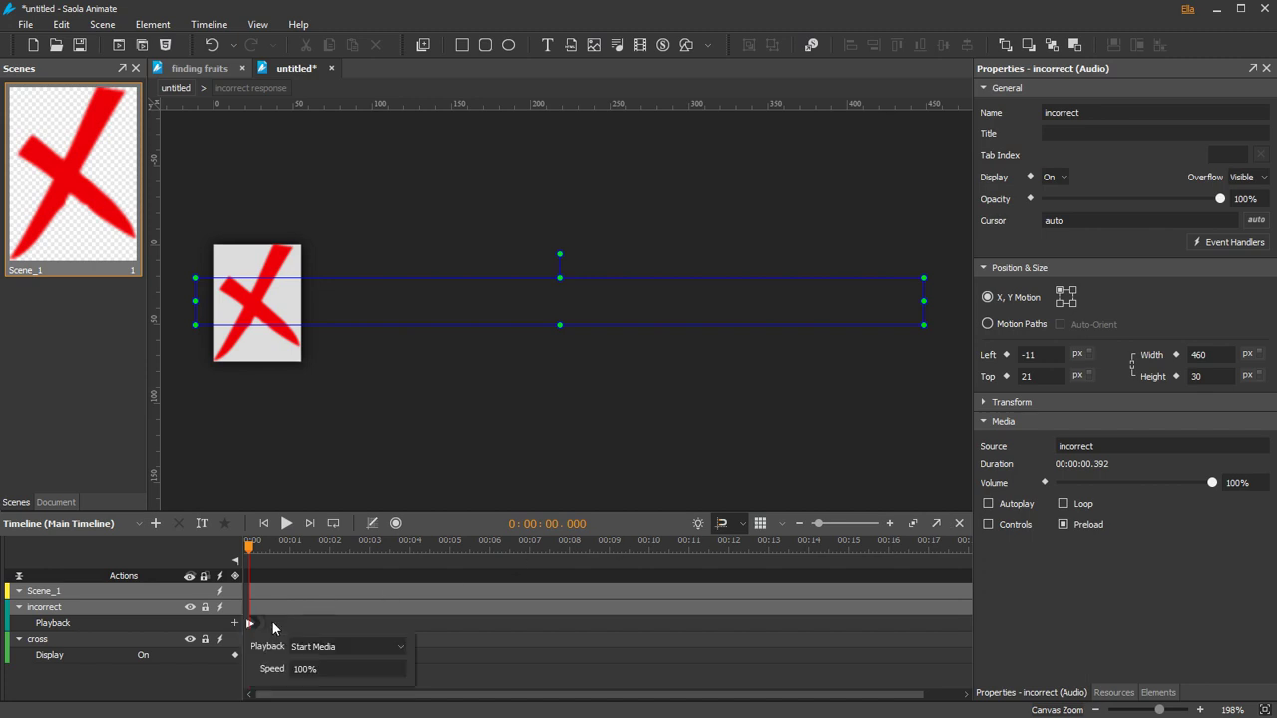
{"action": "left_click", "coordinate": [288, 524]}
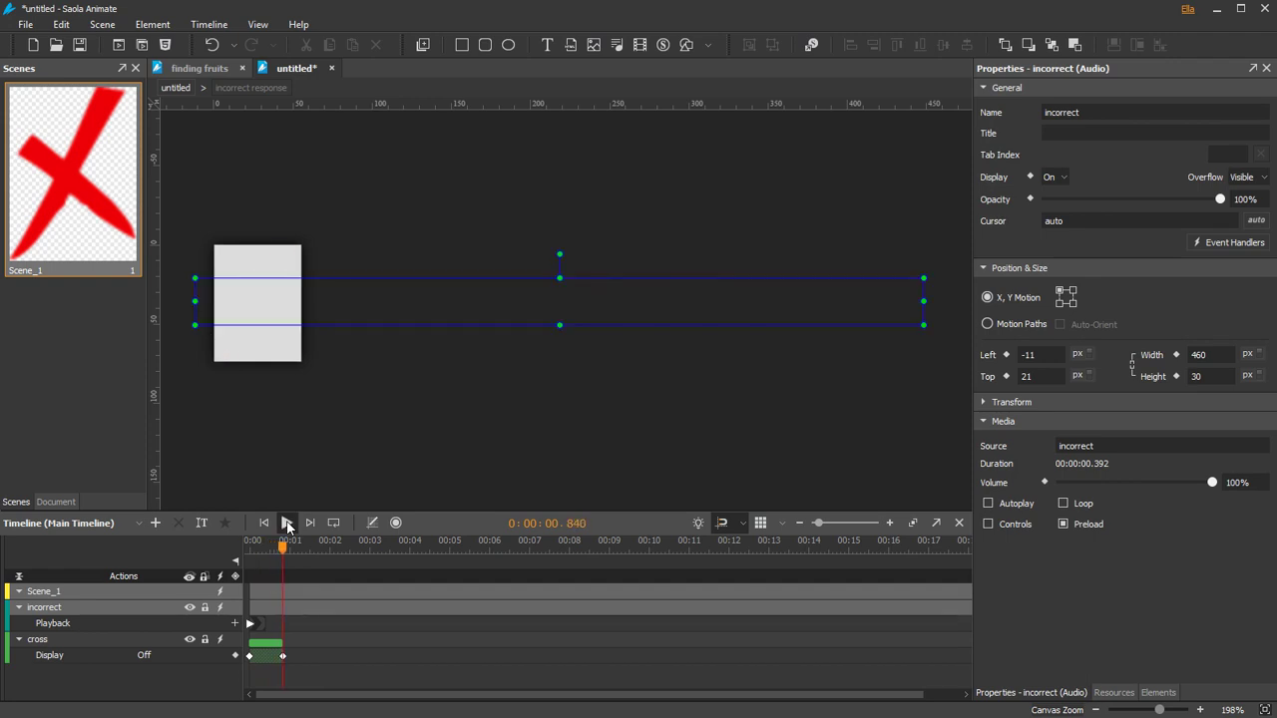
{"action": "left_click", "coordinate": [175, 88]}
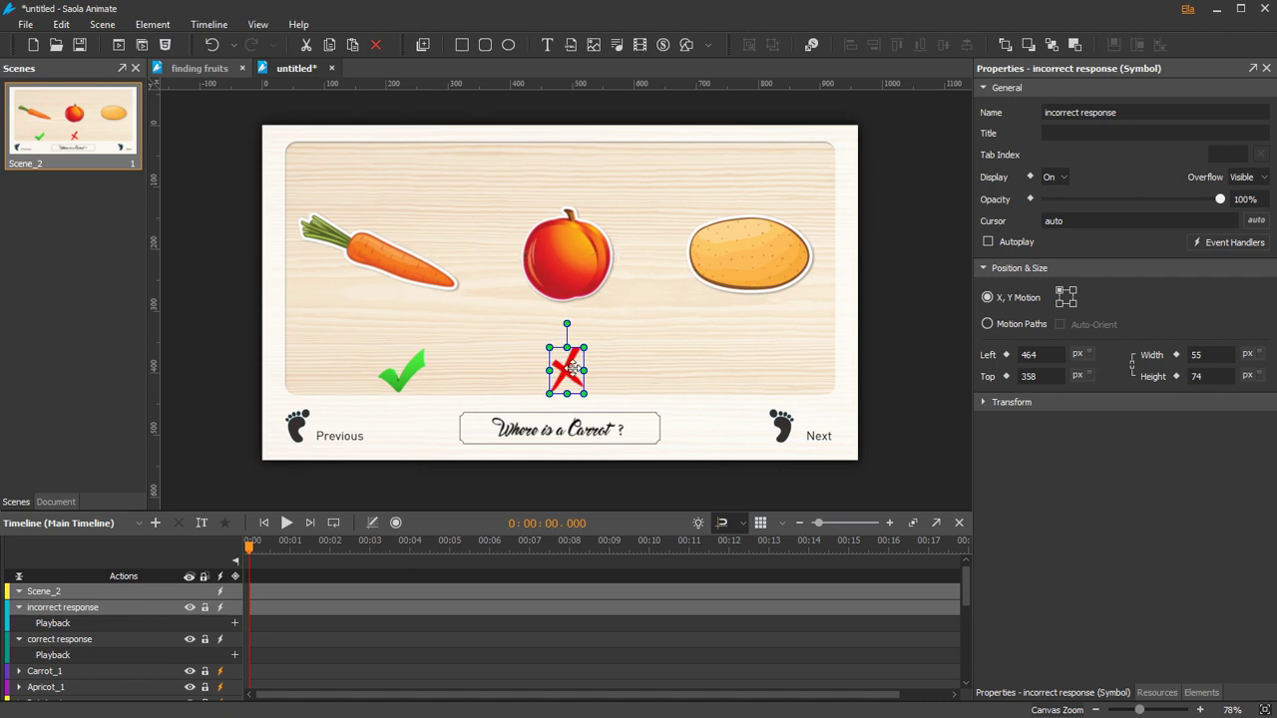
Duplicate the cross under the potato, then set the tick and both crosses Display Off at start
{"action": "key", "text": "ctrl+d"}
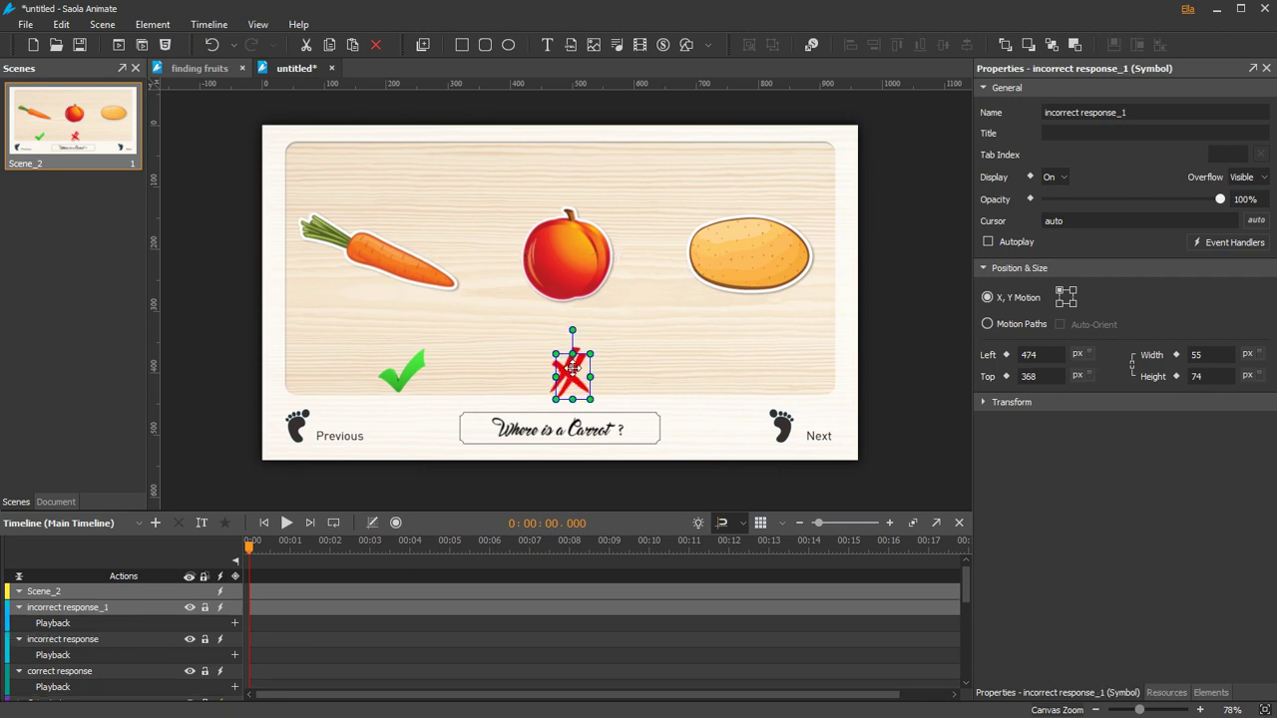
{"action": "left_click_drag", "start_coordinate": [571, 369], "coordinate": [751, 363]}
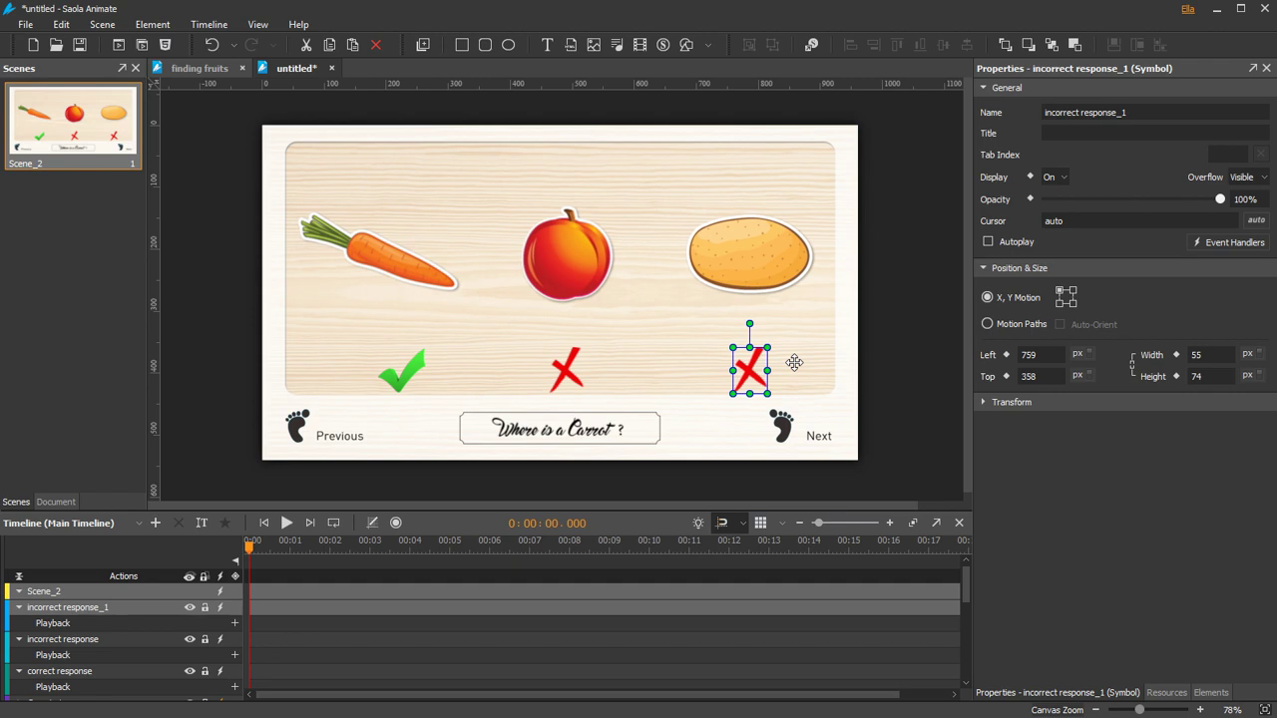
{"action": "left_click", "coordinate": [568, 373], "text": "shift"}
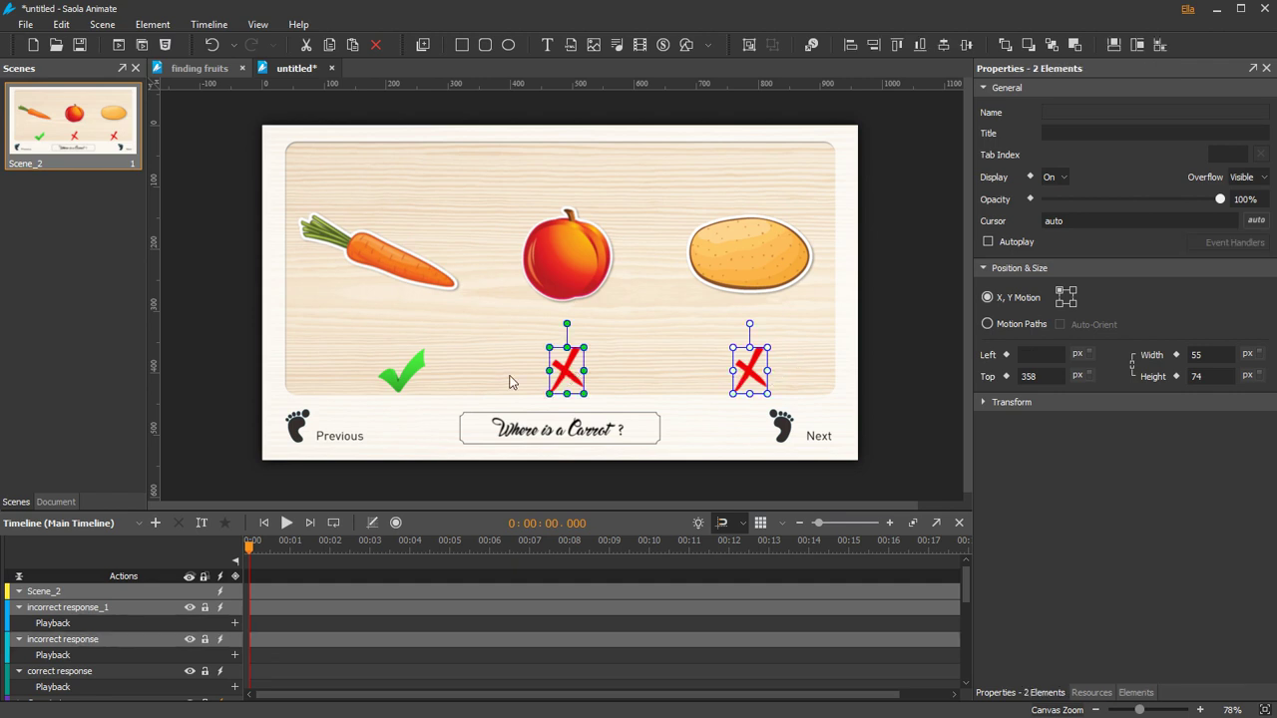
{"action": "left_click", "coordinate": [400, 374], "text": "shift"}
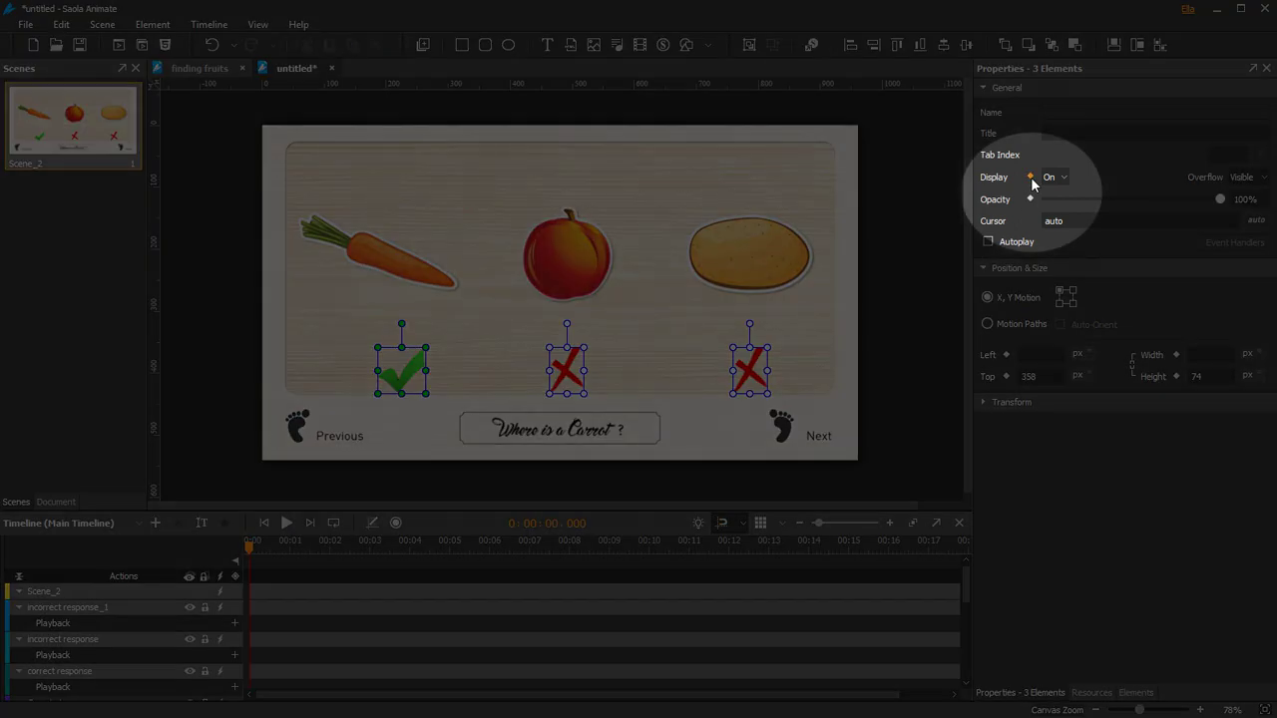
{"action": "left_click", "coordinate": [1031, 177]}
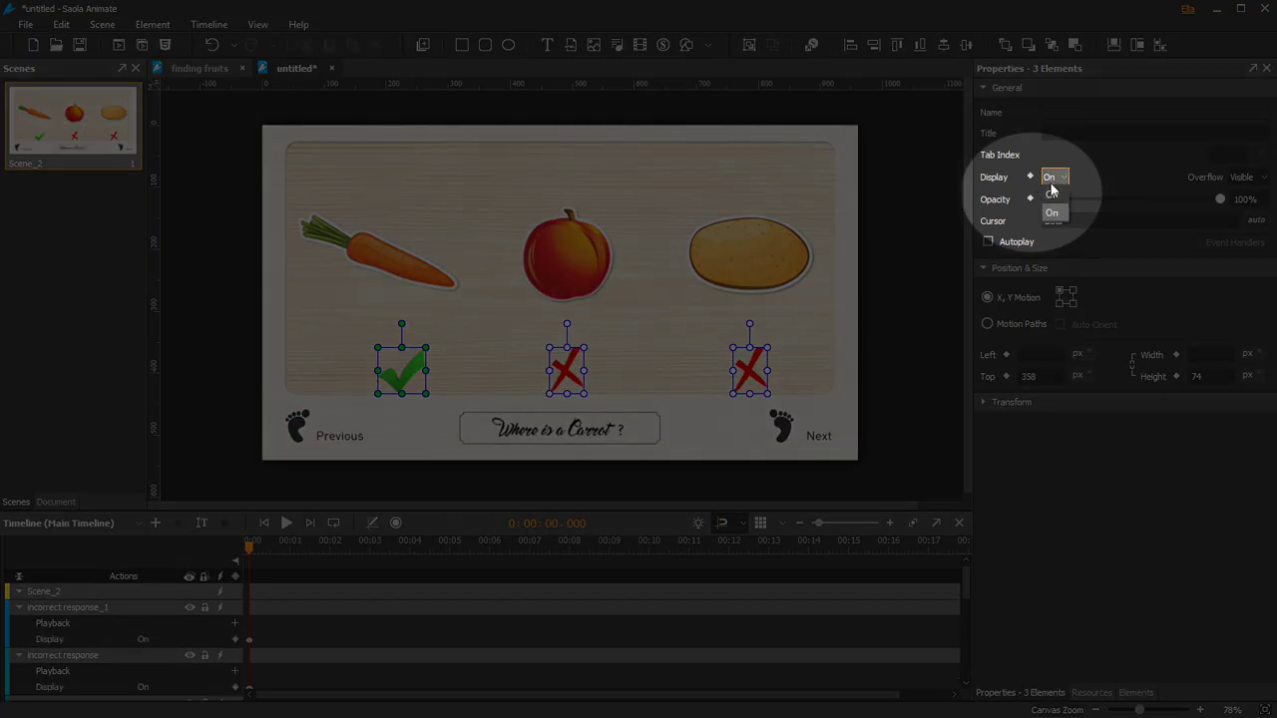
{"action": "left_click", "coordinate": [1051, 191]}
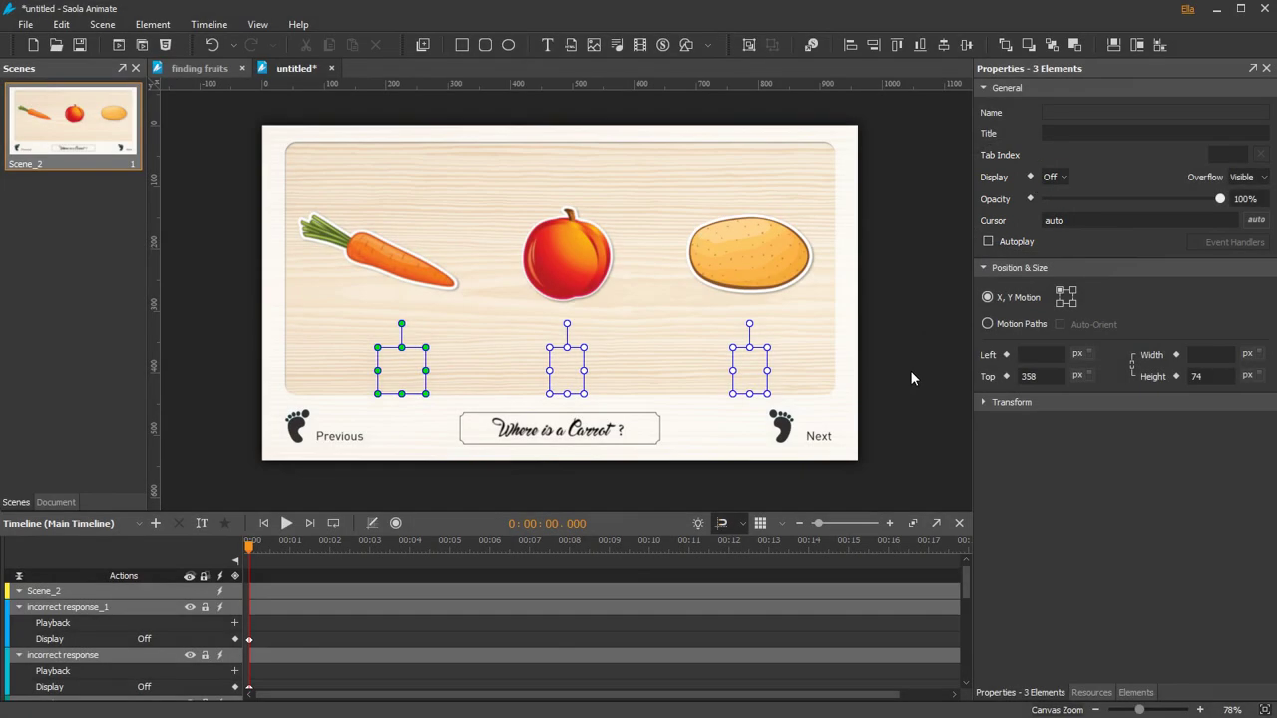
{"action": "left_click", "coordinate": [911, 379]}
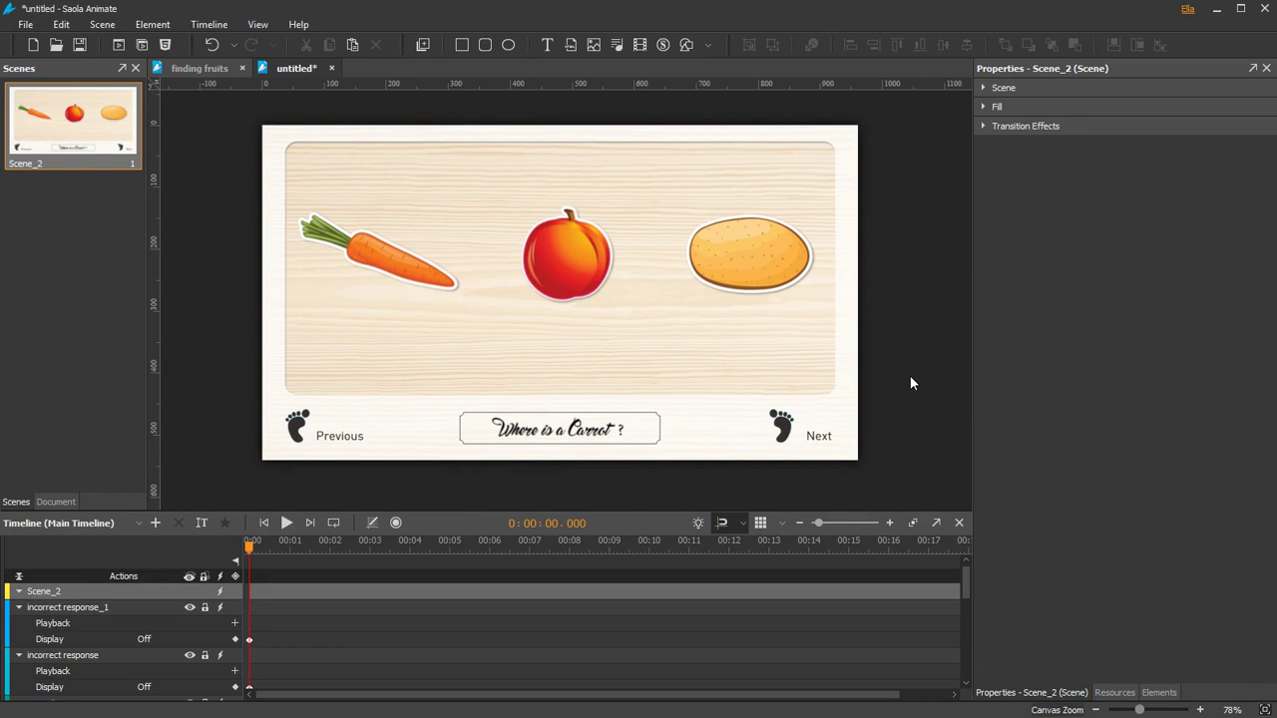
Add a Show Element 'correct response' action to the carrot's Mouse Click handler
{"action": "left_click", "coordinate": [413, 287]}
{"action": "right_click", "coordinate": [413, 288]}
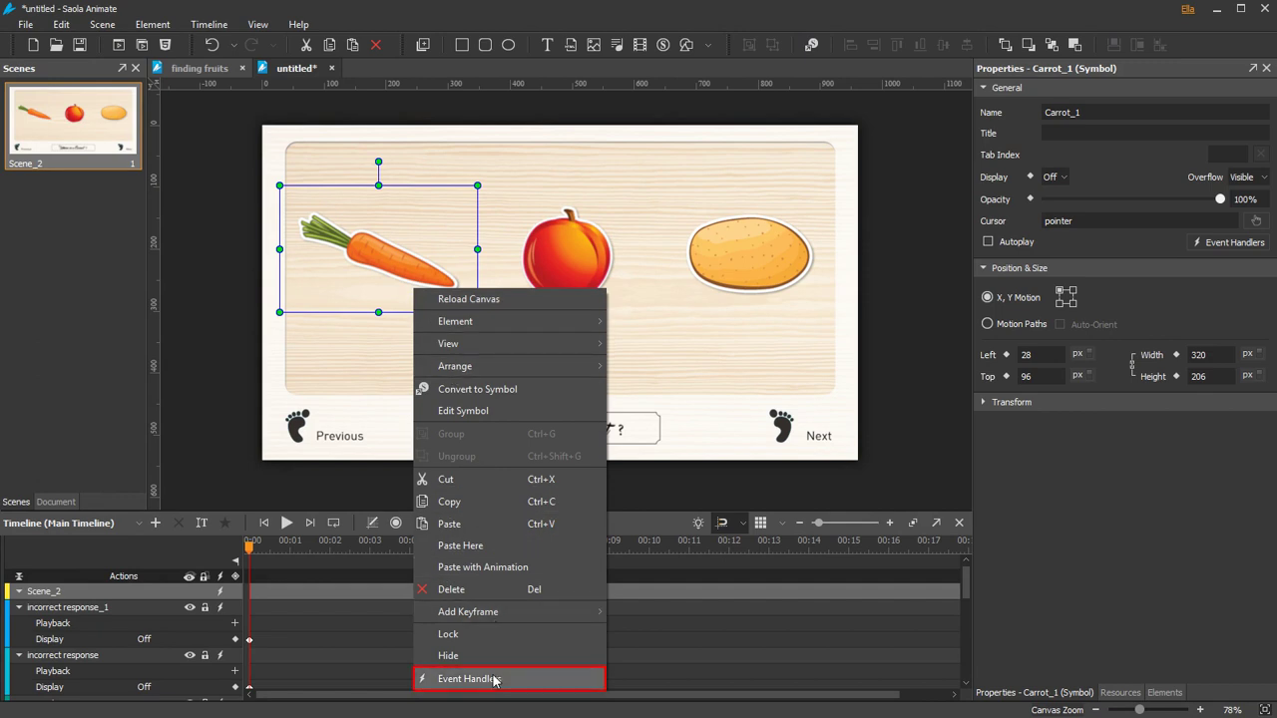
{"action": "left_click", "coordinate": [493, 679]}
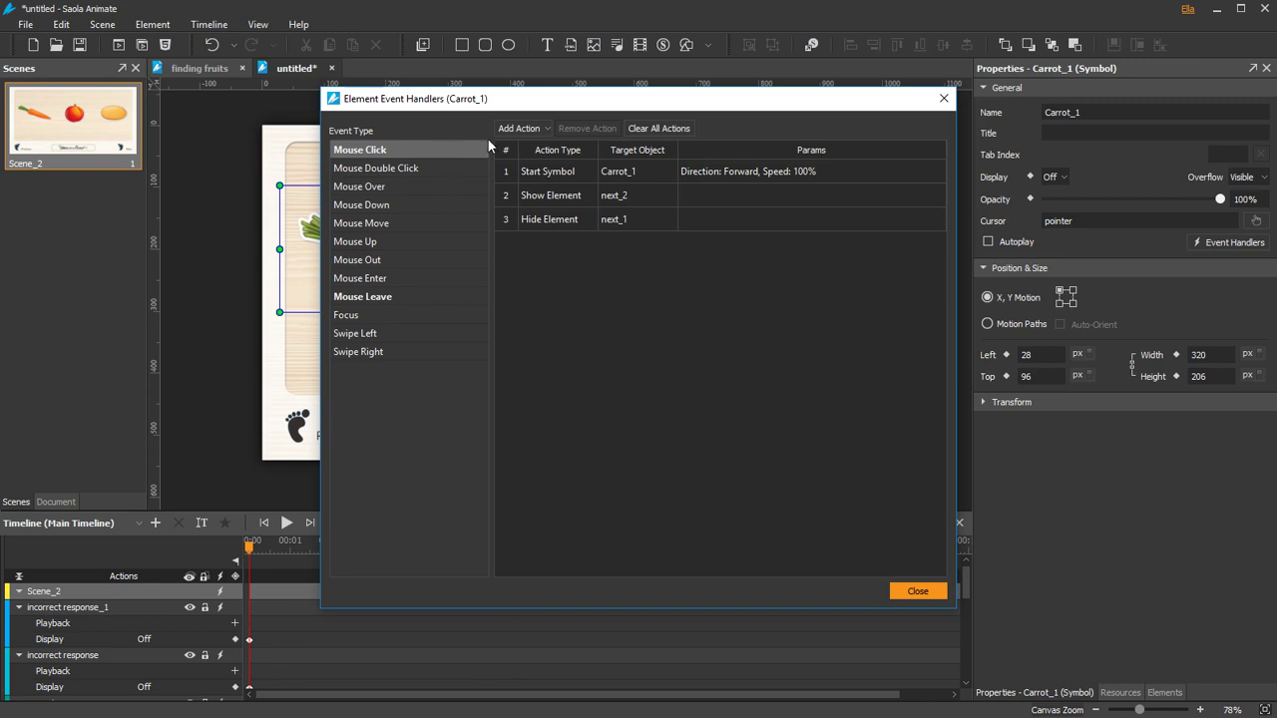
{"action": "left_click", "coordinate": [521, 128]}
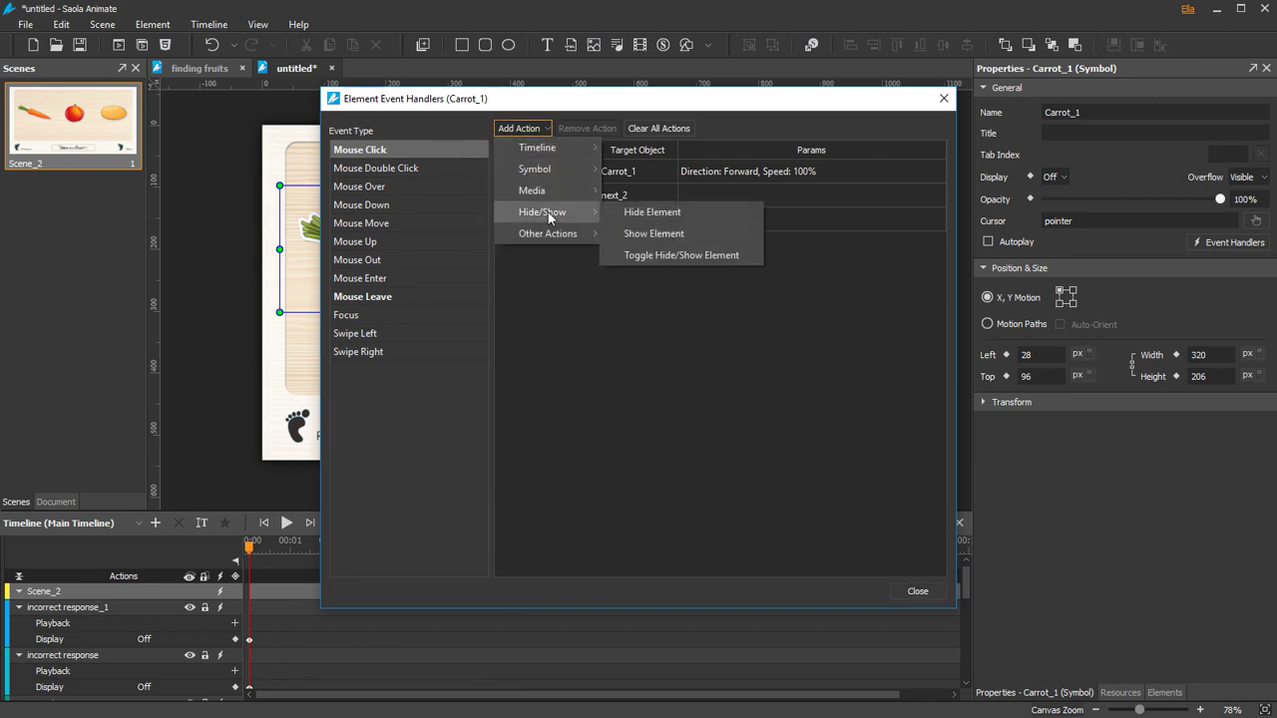
{"action": "mouse_move", "coordinate": [543, 212]}
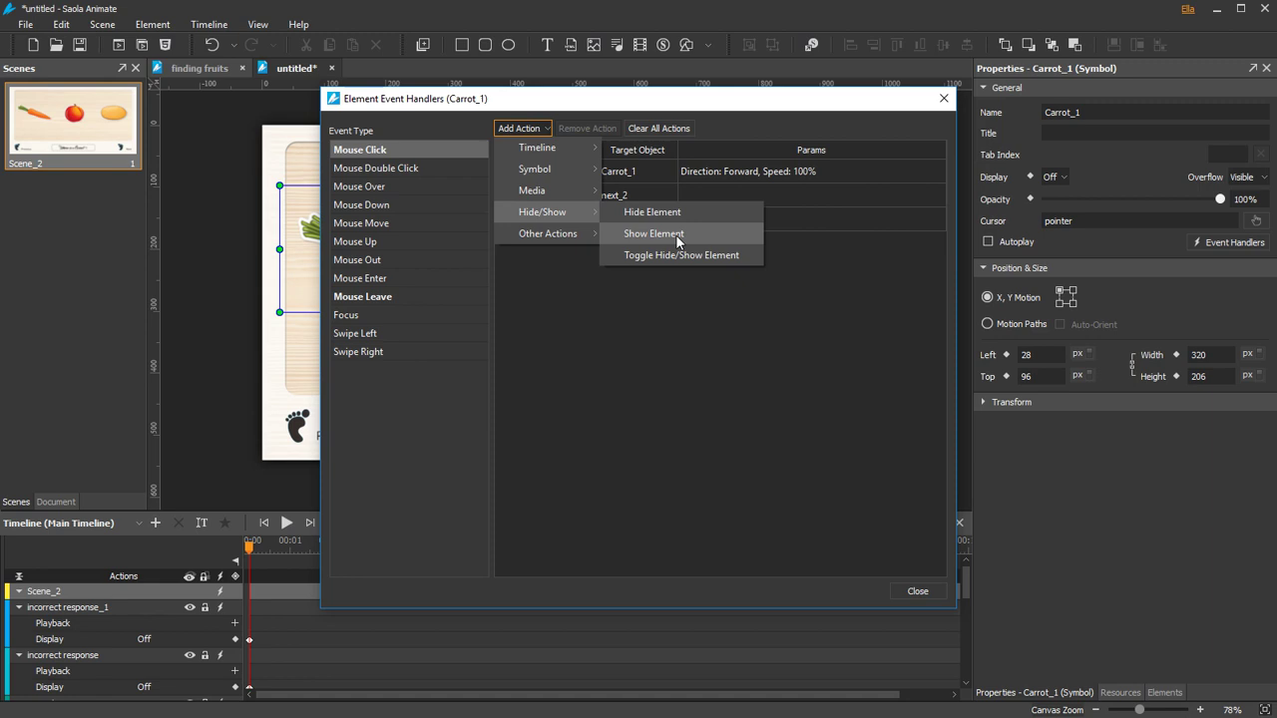
{"action": "left_click", "coordinate": [678, 235]}
{"action": "left_click", "coordinate": [648, 243]}
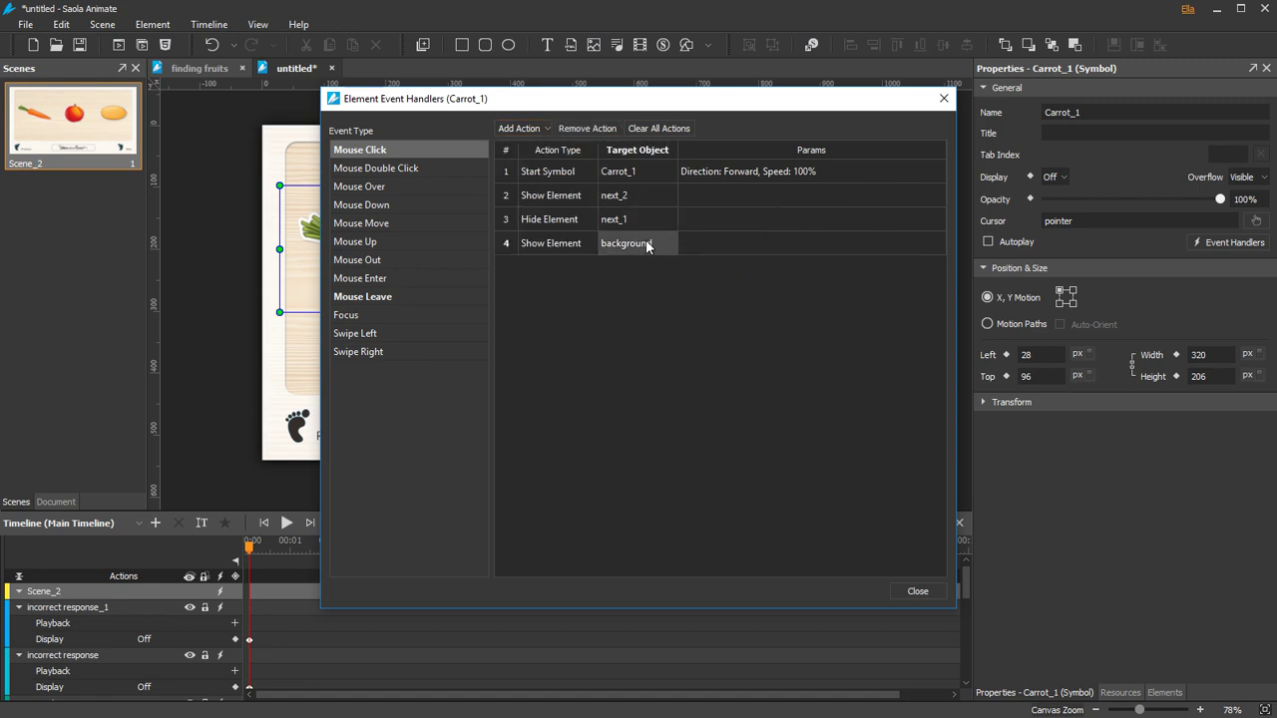
{"action": "left_click", "coordinate": [648, 244]}
{"action": "scroll", "coordinate": [655, 306], "scroll_direction": "down", "scroll_amount": 2}
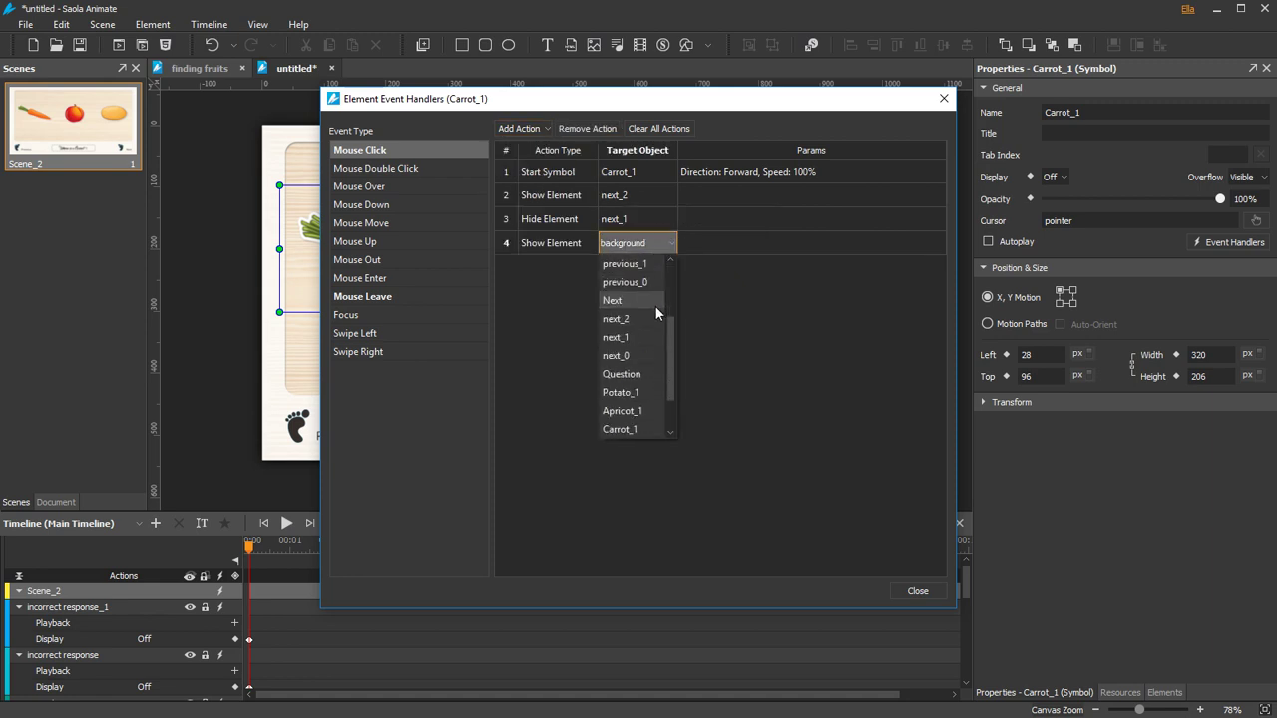
{"action": "scroll", "coordinate": [653, 316], "scroll_direction": "down", "scroll_amount": 1}
{"action": "left_click", "coordinate": [653, 392]}
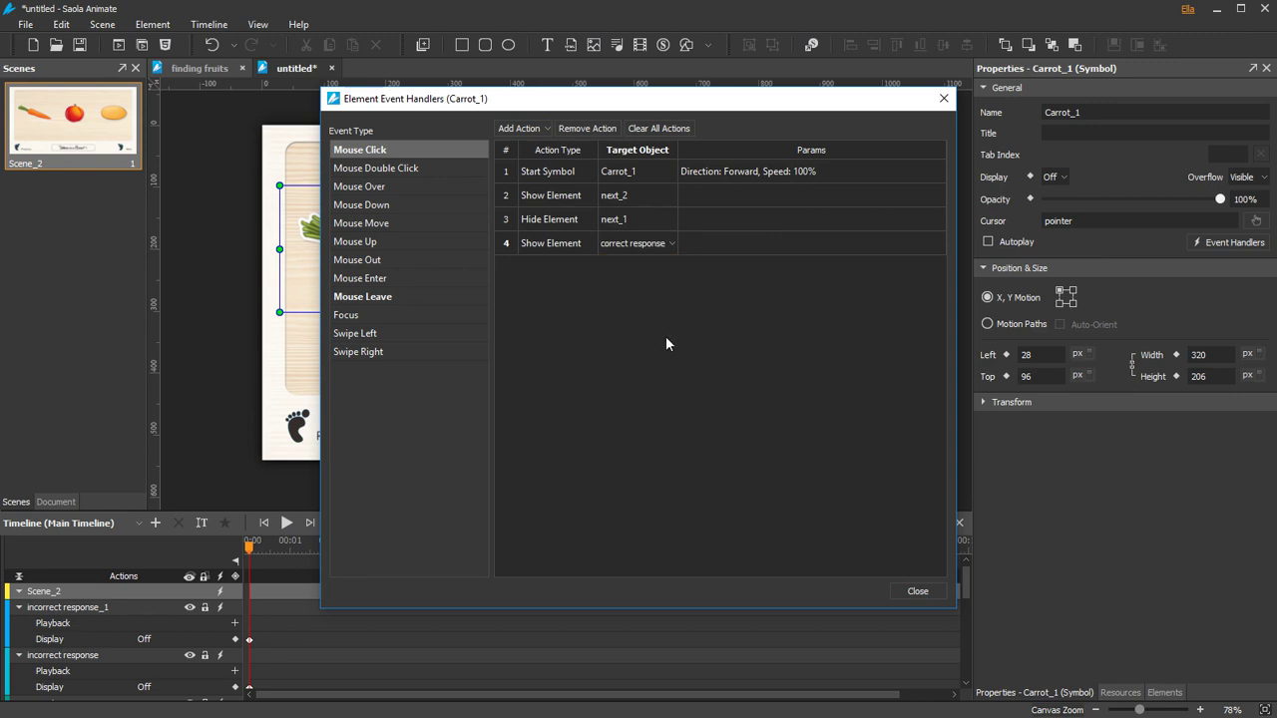
{"action": "left_click", "coordinate": [683, 295]}
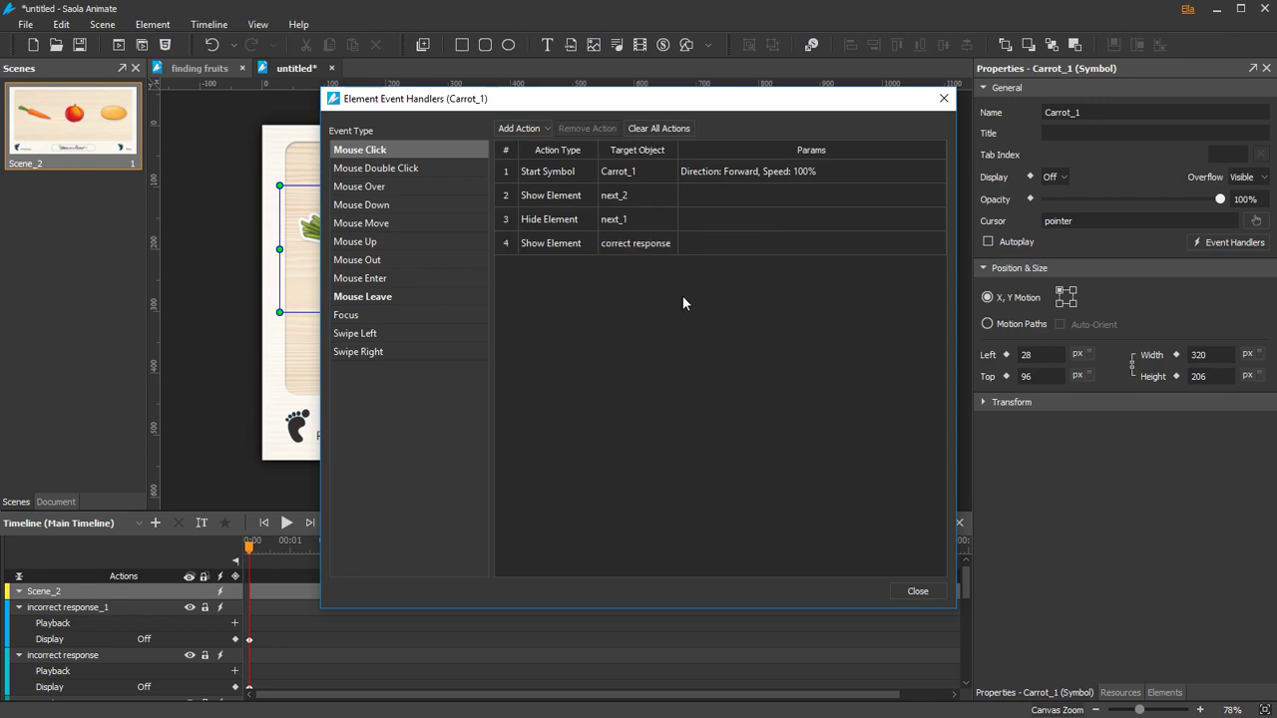
Add a Start Symbol 'correct response' action to the carrot's Mouse Click handler
{"action": "left_click", "coordinate": [539, 129]}
{"action": "mouse_move", "coordinate": [536, 168]}
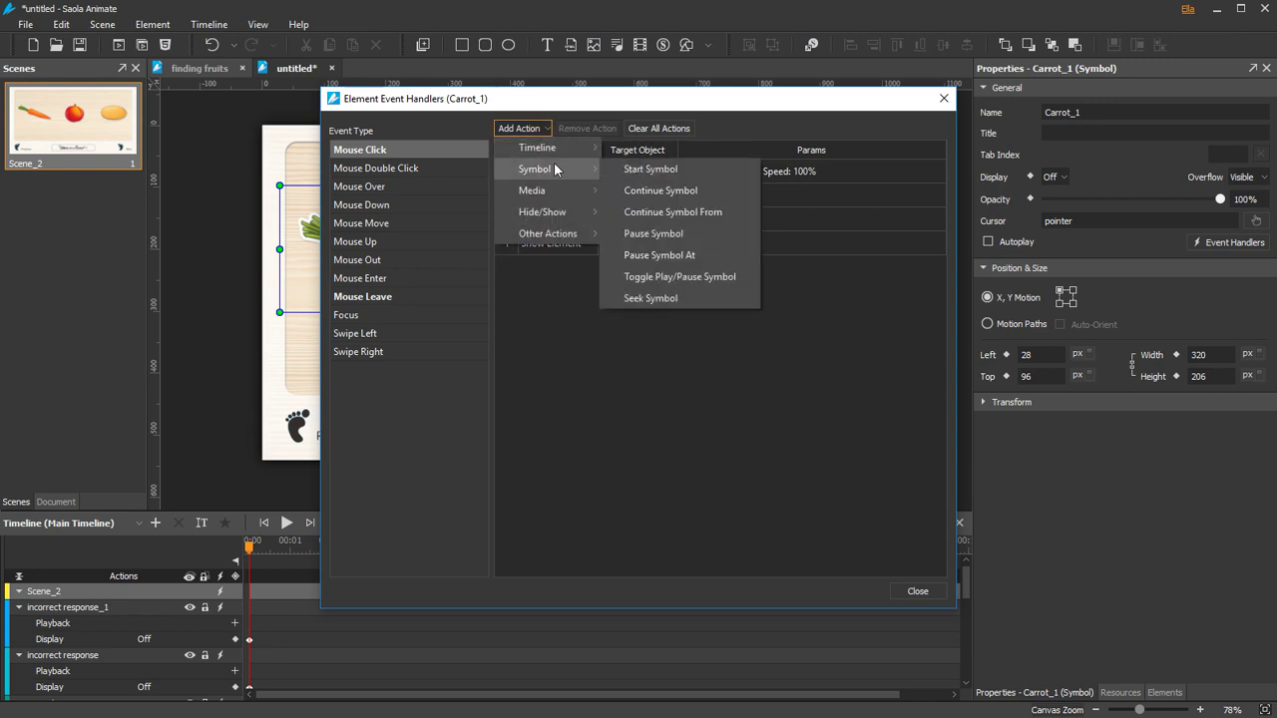
{"action": "left_click", "coordinate": [639, 171]}
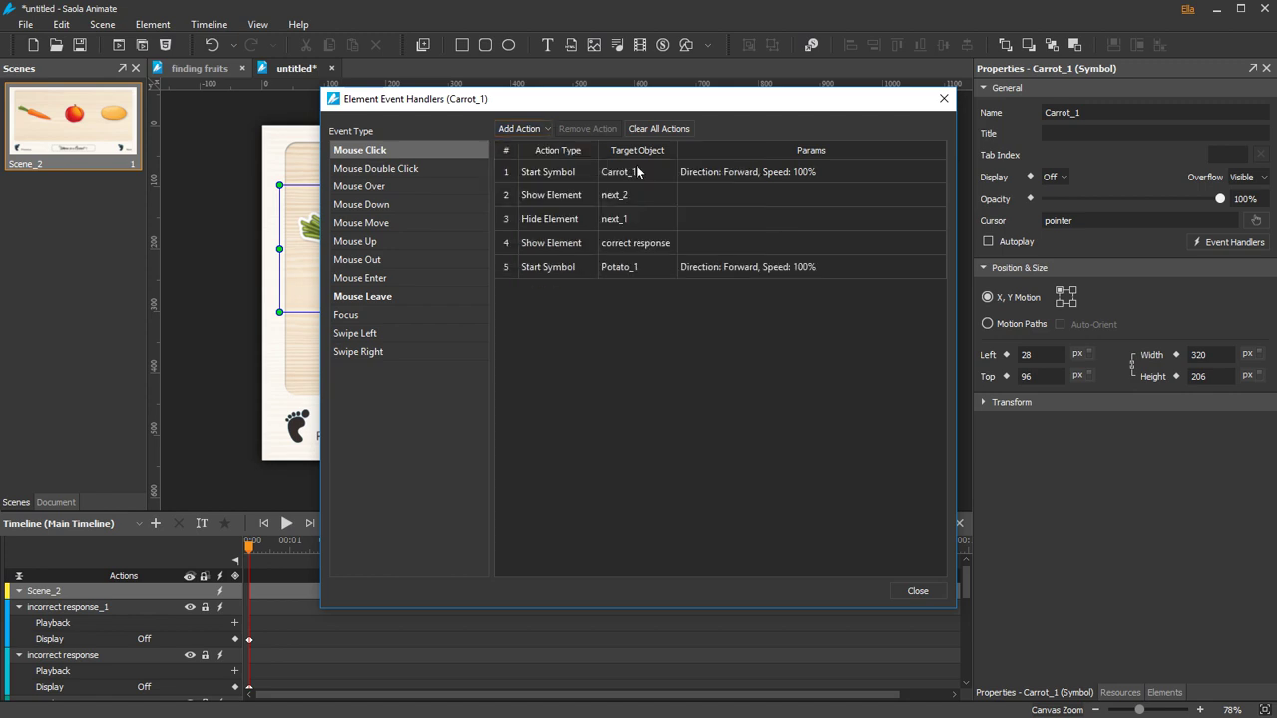
{"action": "left_click", "coordinate": [646, 265]}
{"action": "left_click", "coordinate": [647, 268]}
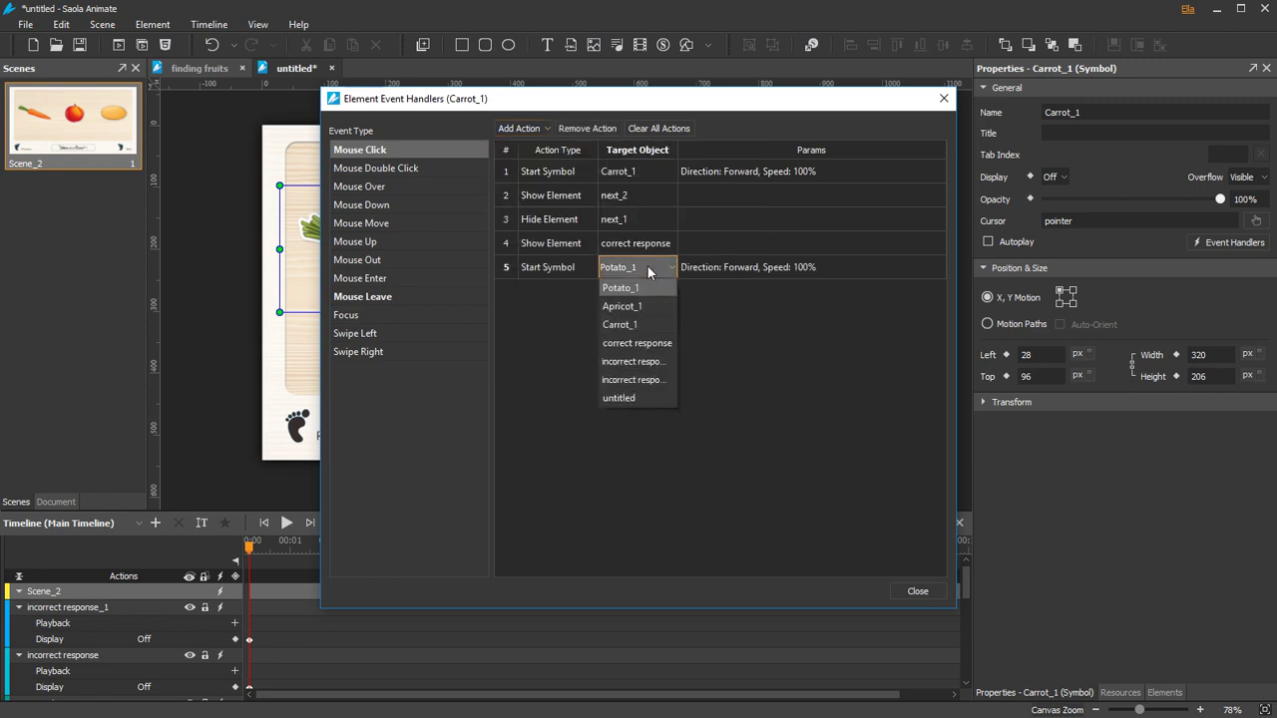
{"action": "left_click", "coordinate": [637, 343]}
{"action": "left_click", "coordinate": [688, 323]}
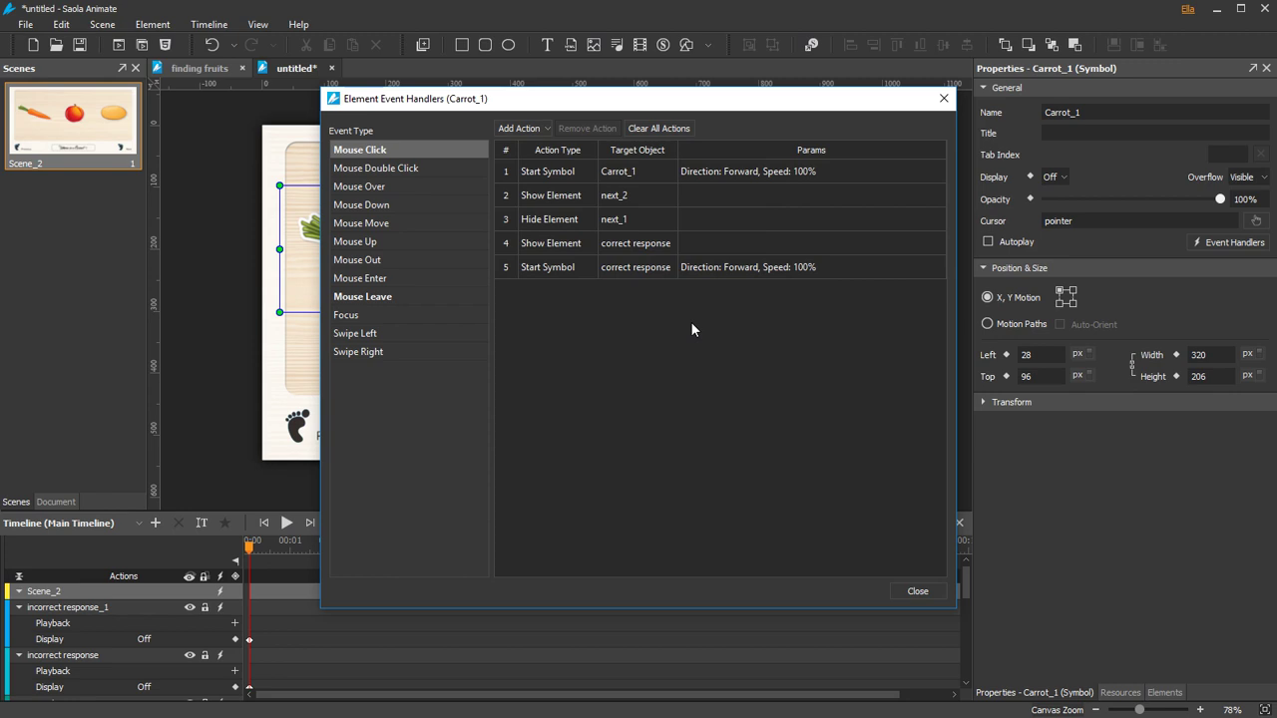
Add a Show Element 'incorrect response' action to the apricot's Mouse Click event
{"action": "left_click", "coordinate": [918, 591]}
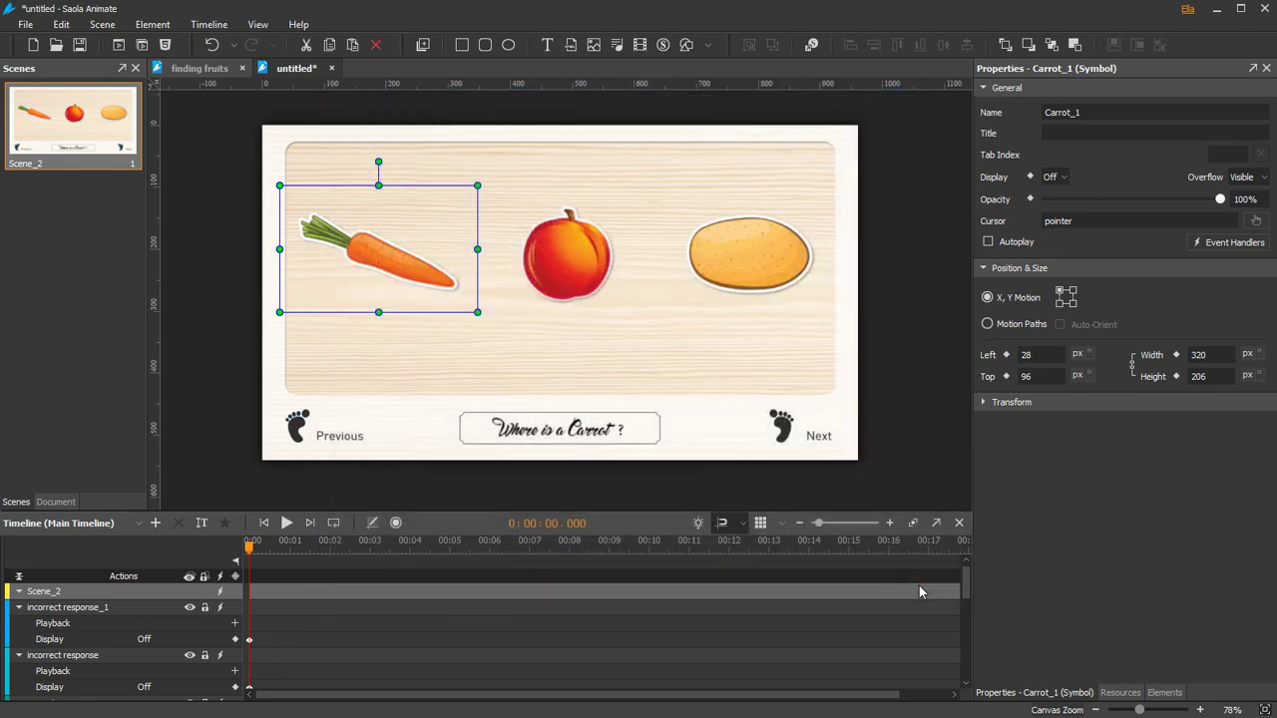
{"action": "left_click", "coordinate": [562, 292]}
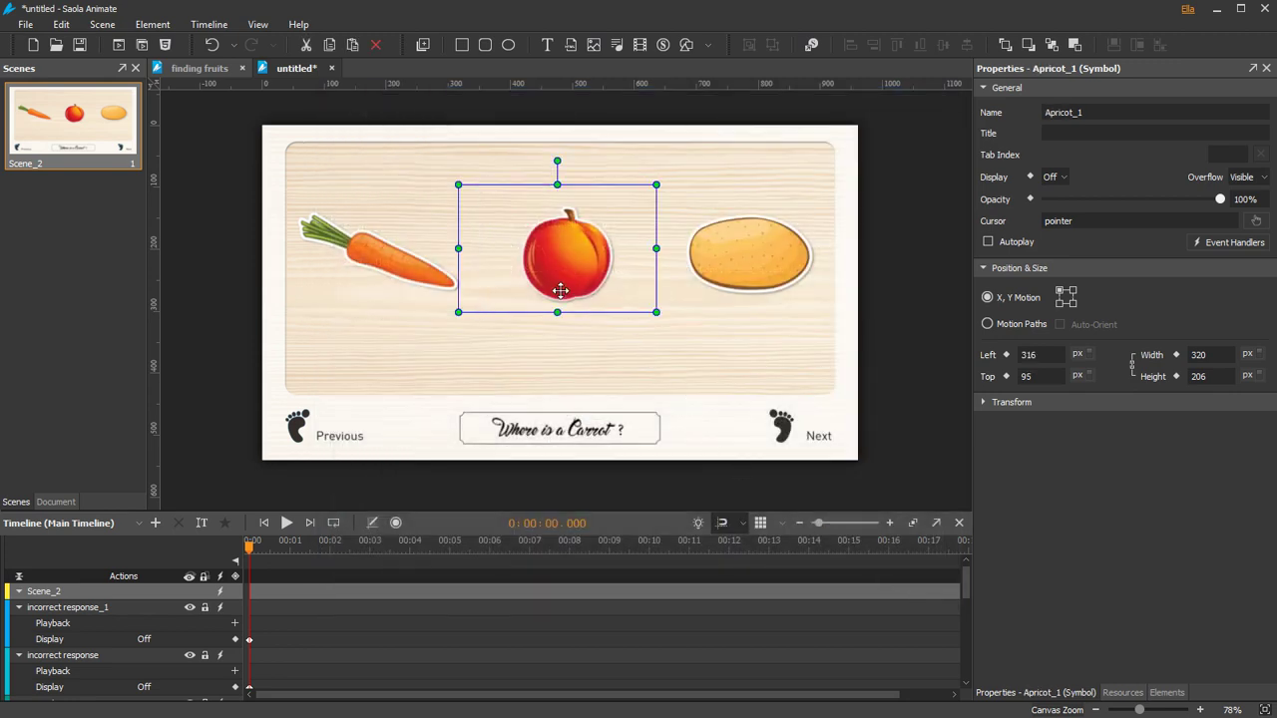
{"action": "right_click", "coordinate": [561, 291]}
{"action": "left_click", "coordinate": [643, 678]}
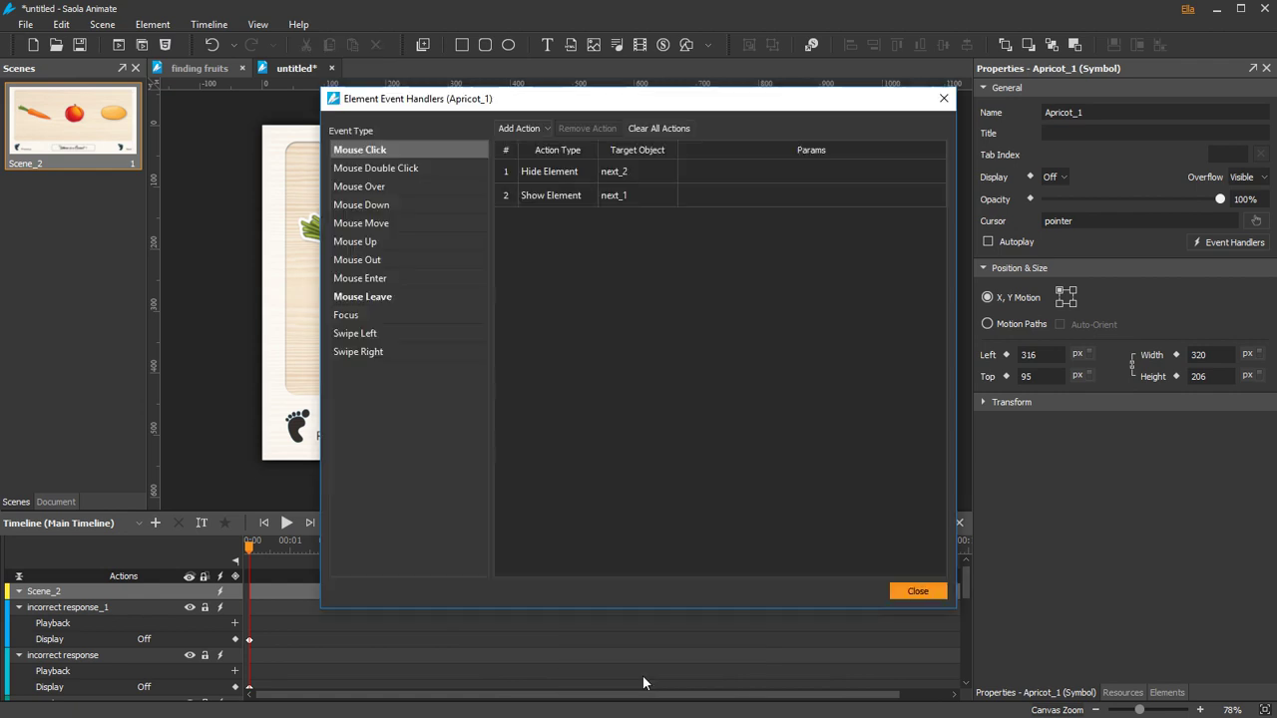
{"action": "left_click", "coordinate": [508, 128]}
{"action": "mouse_move", "coordinate": [541, 211]}
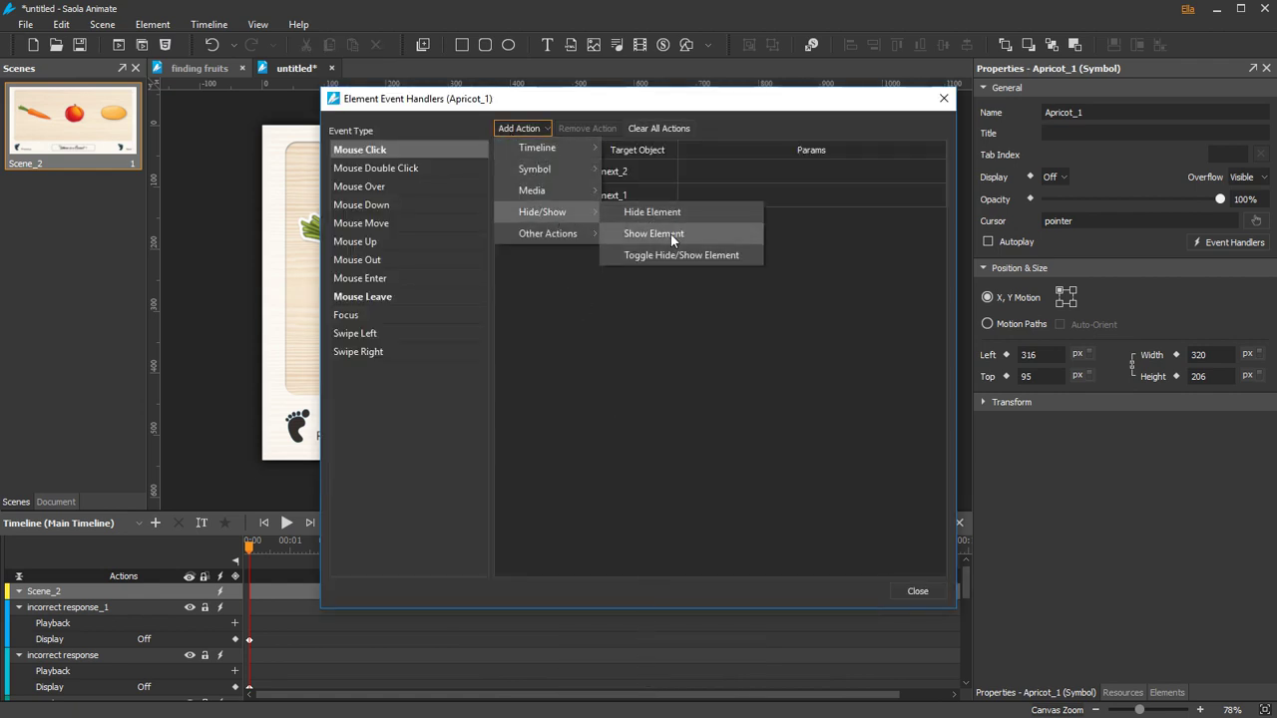
{"action": "left_click", "coordinate": [670, 234]}
{"action": "left_click", "coordinate": [657, 220]}
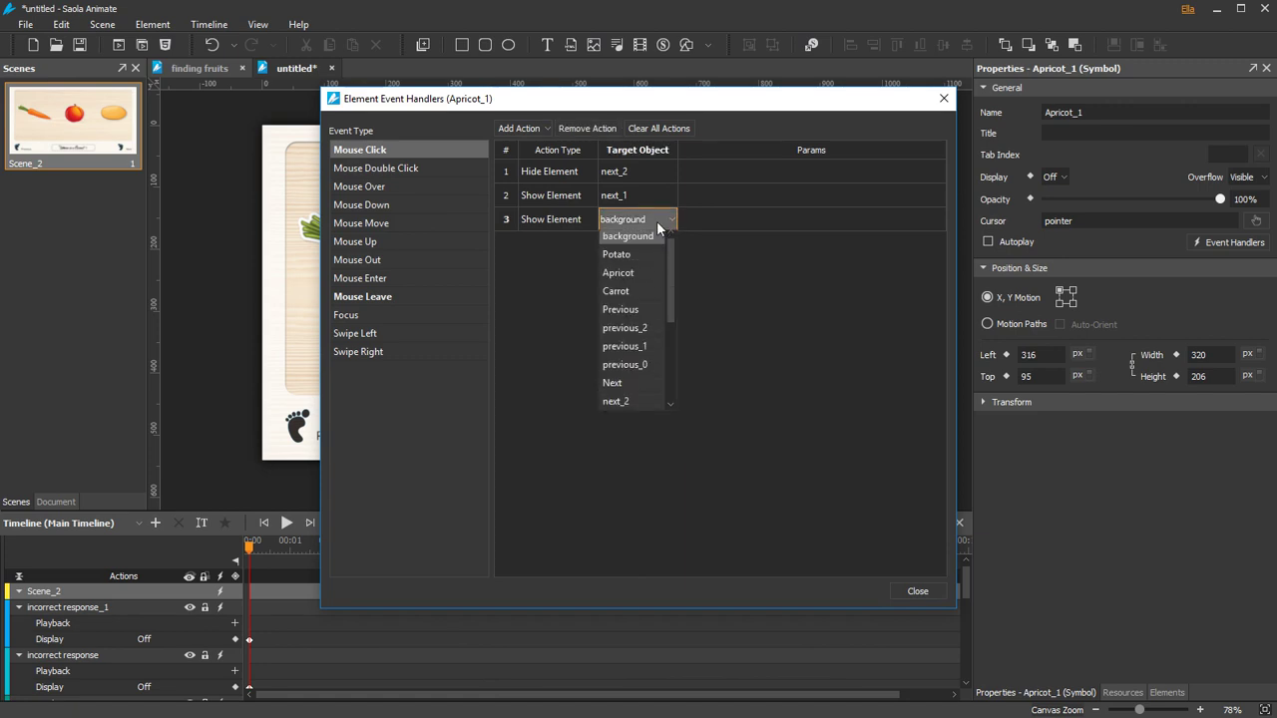
{"action": "left_click", "coordinate": [643, 387]}
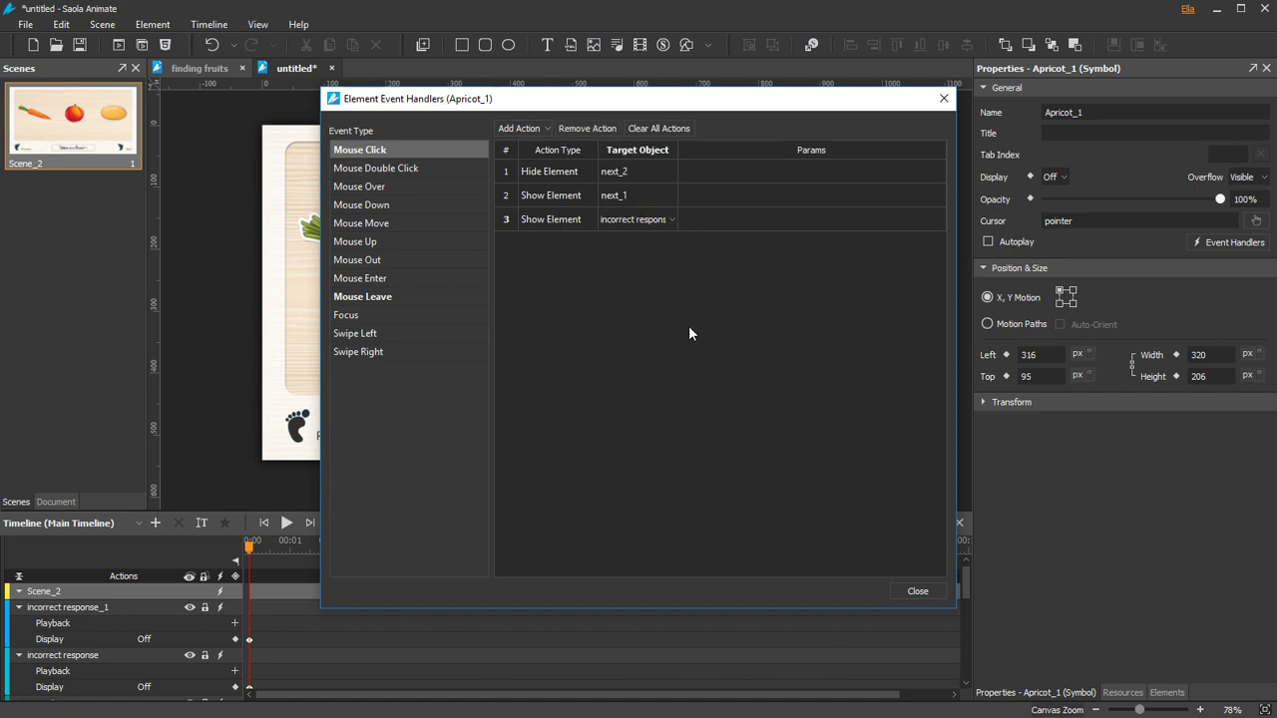
Add a Start Symbol 'incorrect response' action to the apricot's Mouse Click event
{"action": "left_click", "coordinate": [520, 129]}
{"action": "mouse_move", "coordinate": [535, 168]}
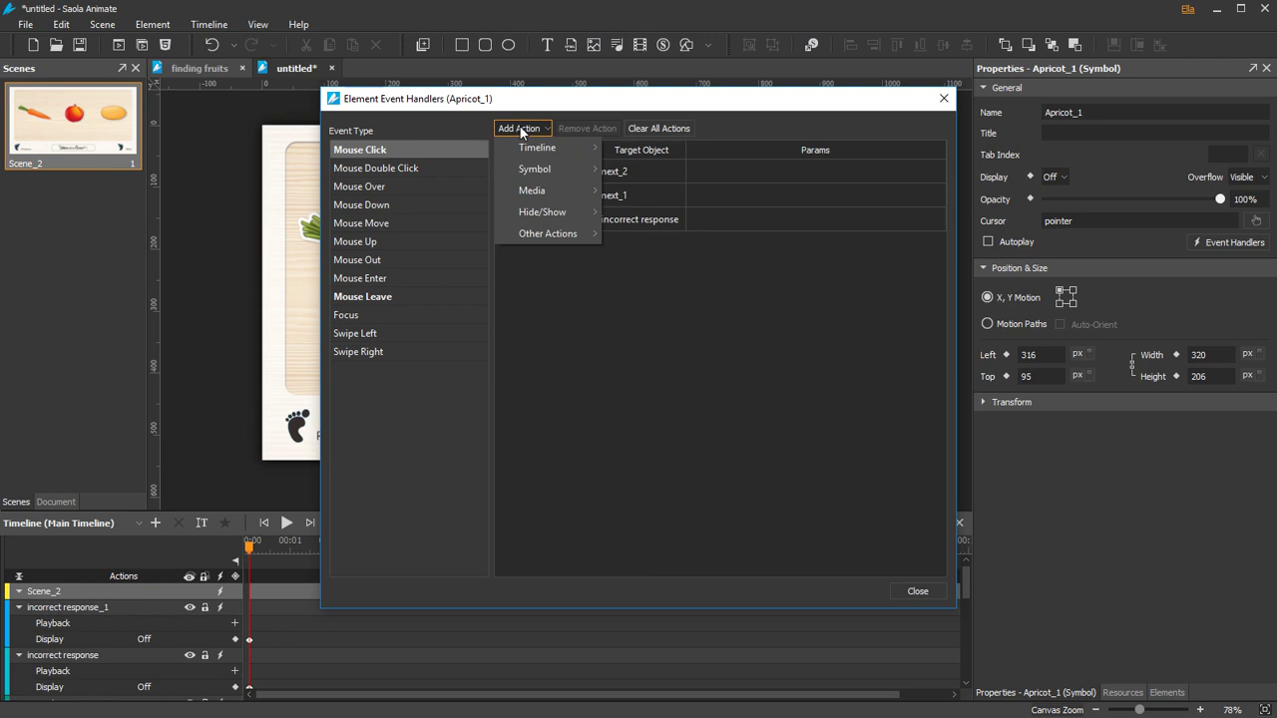
{"action": "left_click", "coordinate": [623, 168]}
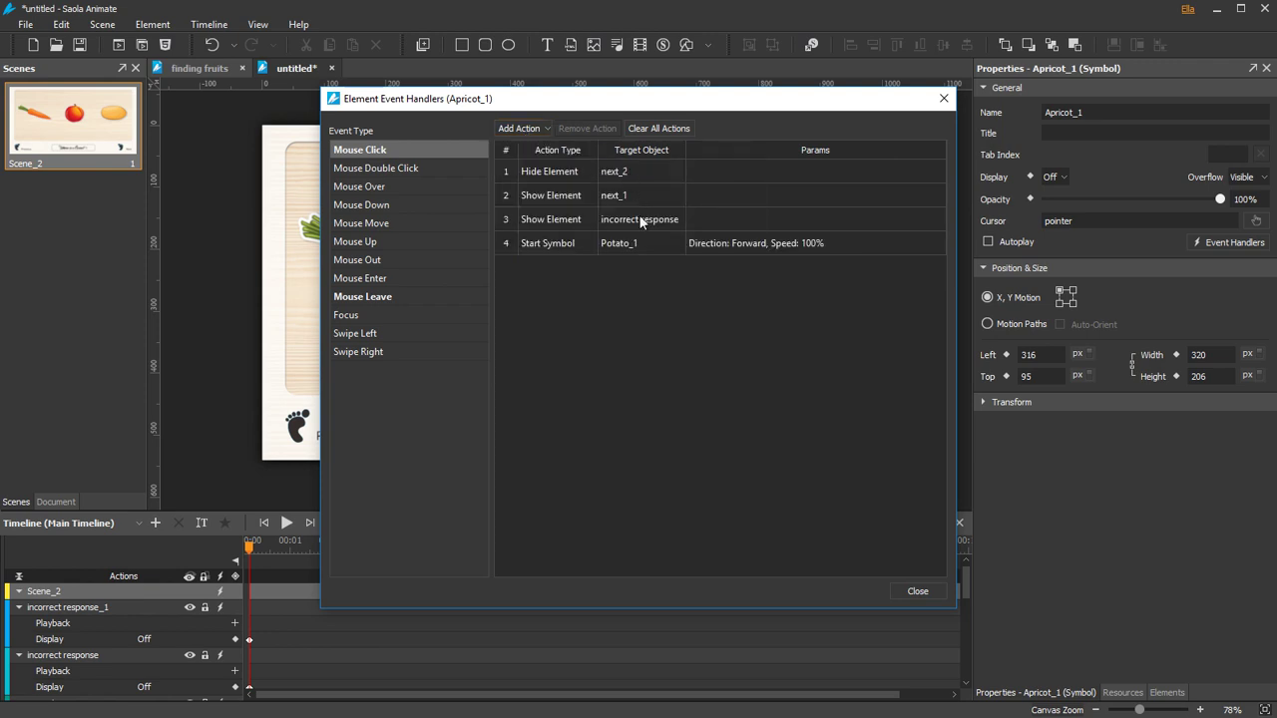
{"action": "left_click", "coordinate": [641, 246]}
{"action": "left_click", "coordinate": [661, 337]}
Preview the scene in the browser with F12, then click the carrot, apricot and potato
{"action": "left_click", "coordinate": [918, 591]}
{"action": "key", "text": "F12"}
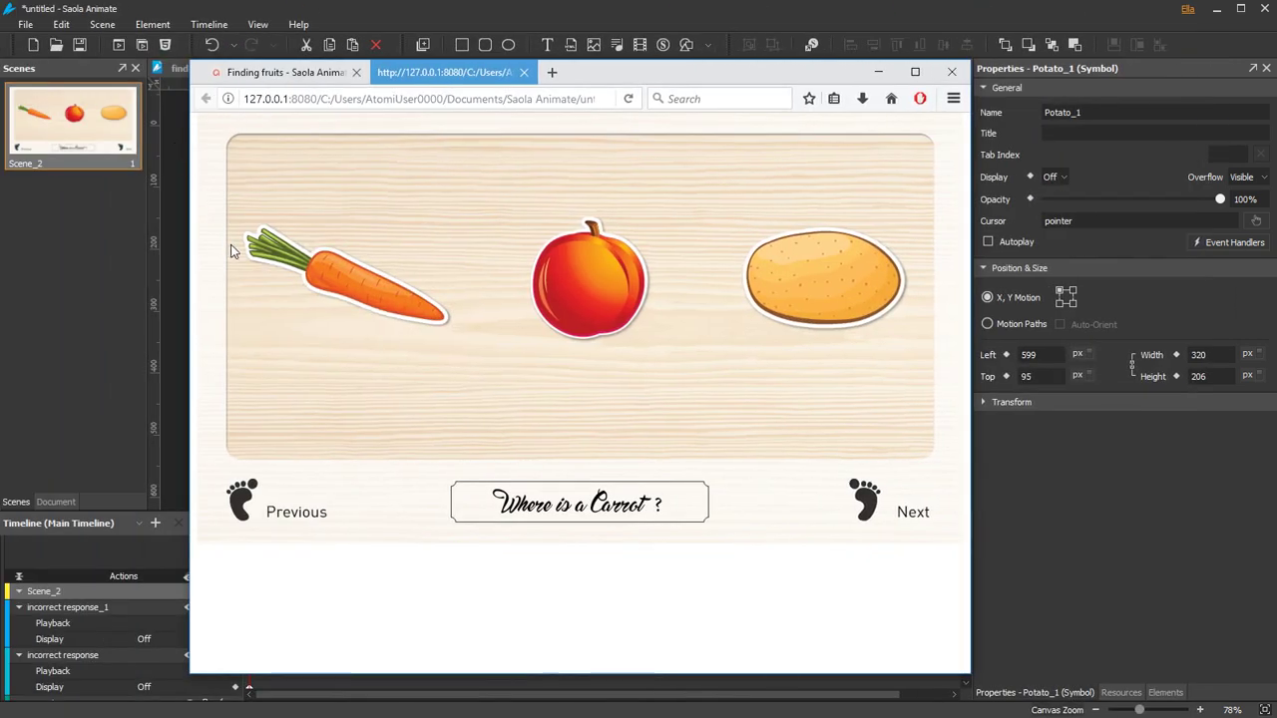
{"action": "left_click", "coordinate": [363, 275]}
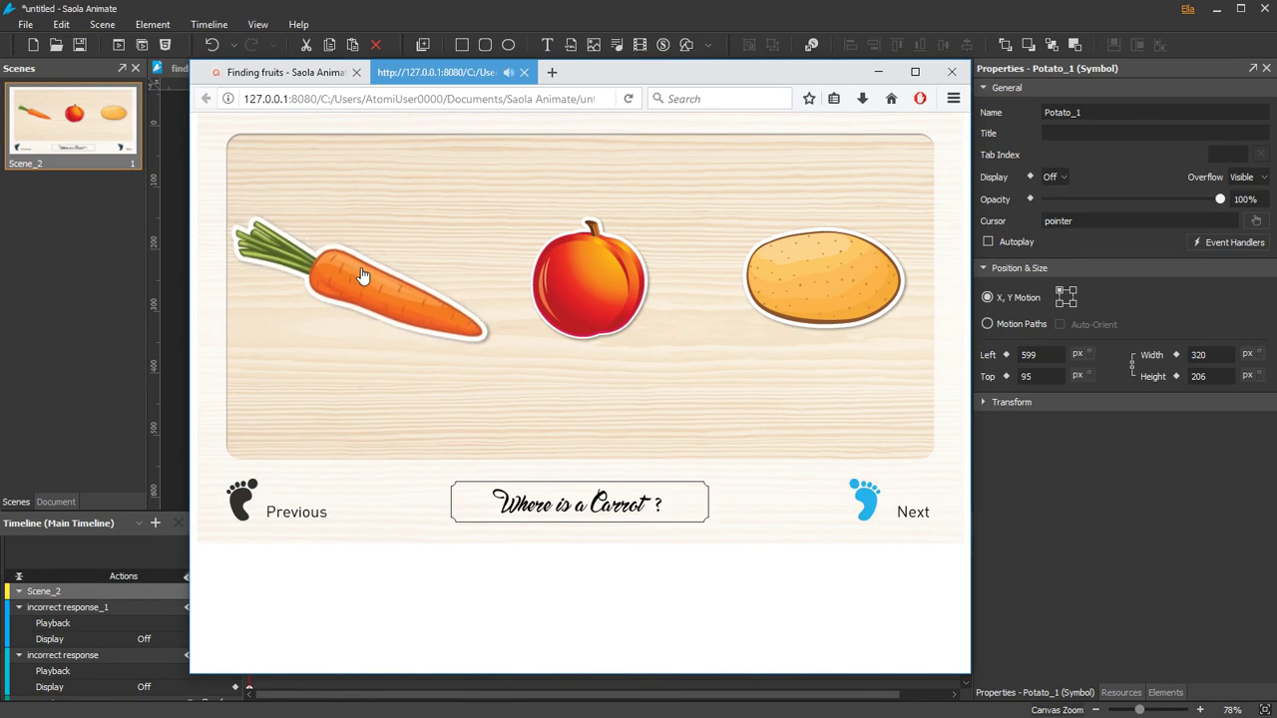
{"action": "left_click", "coordinate": [579, 289]}
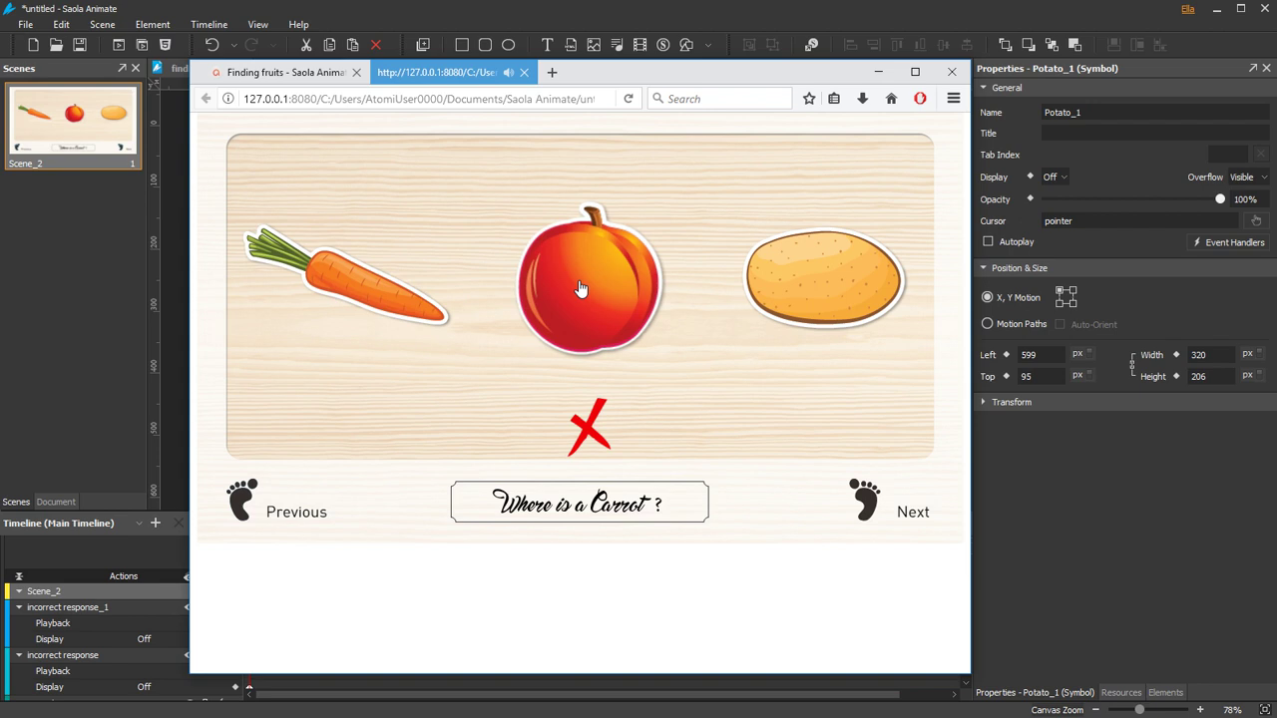
{"action": "left_click", "coordinate": [820, 289]}
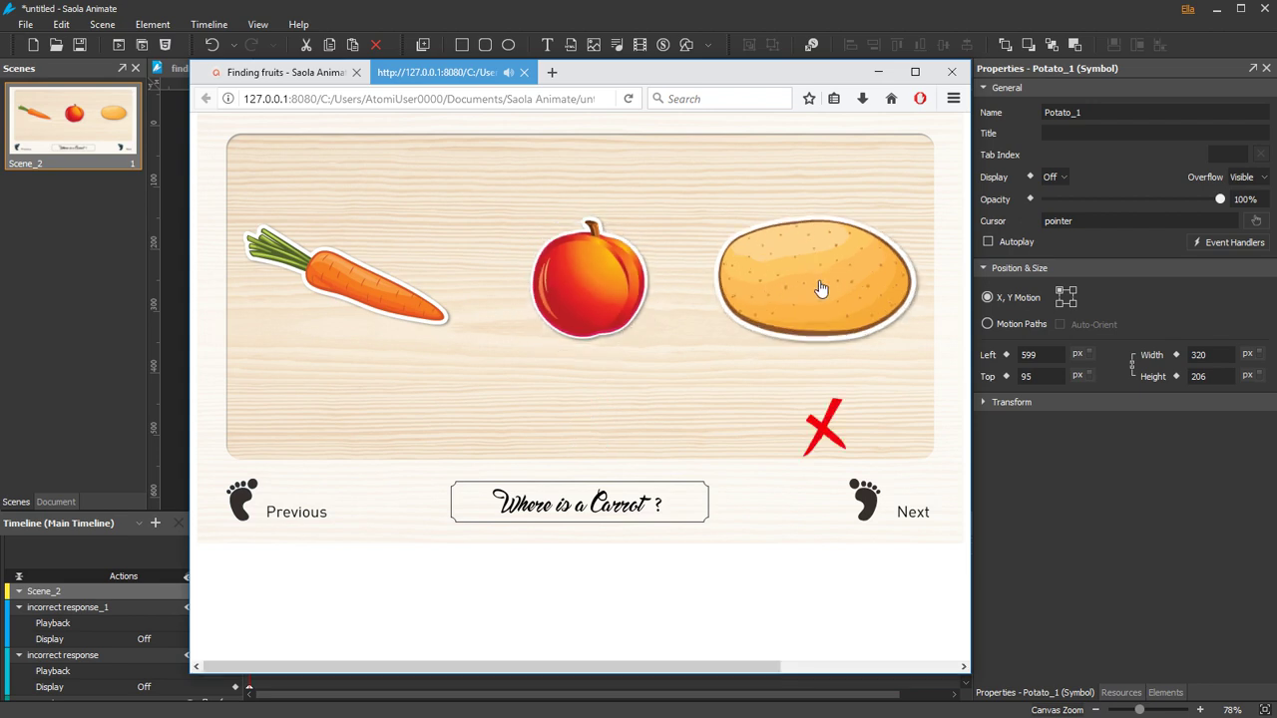